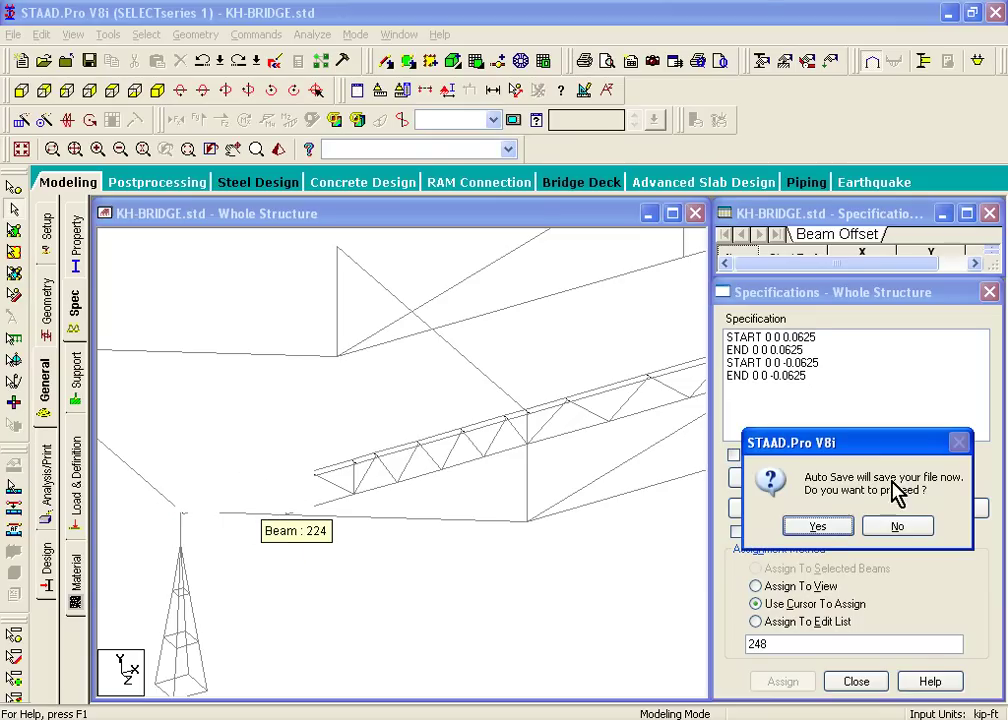
# - Accept the auto save and select beam 224, the upper chord's end beam at the near tower
pyautogui.click(820, 530)
pyautogui.click(390, 398)
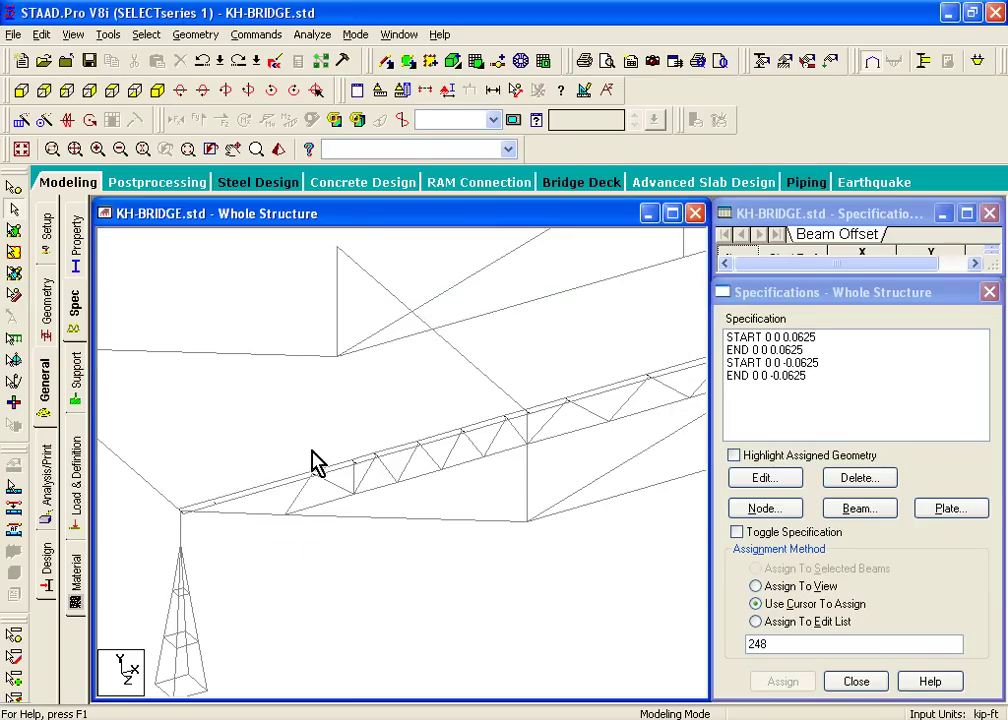
pyautogui.click(230, 497)
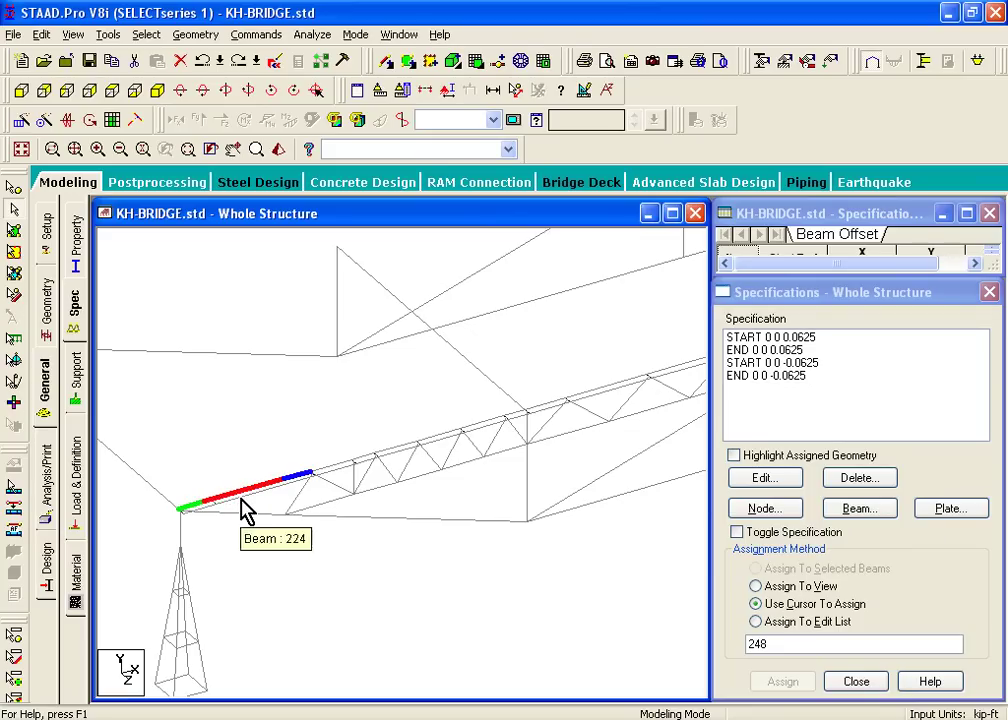
pyautogui.click(204, 508)
pyautogui.scroll(2, 210, 506)
pyautogui.scroll(2, 193, 496)
pyautogui.moveTo(191, 487); pyautogui.dragTo(479, 333, button='middle')
pyautogui.scroll(1, 472, 335)
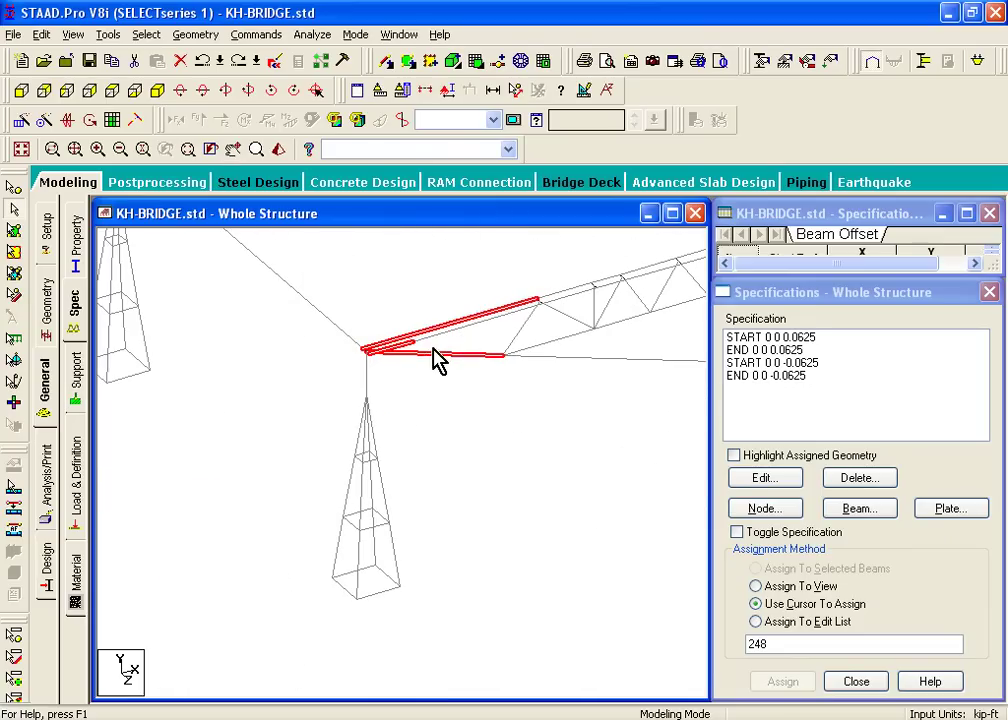
pyautogui.click(440, 338)
# - Measure the node-to-node distance along the truss from the near tower's top node to the next chord node
pyautogui.click(516, 90)
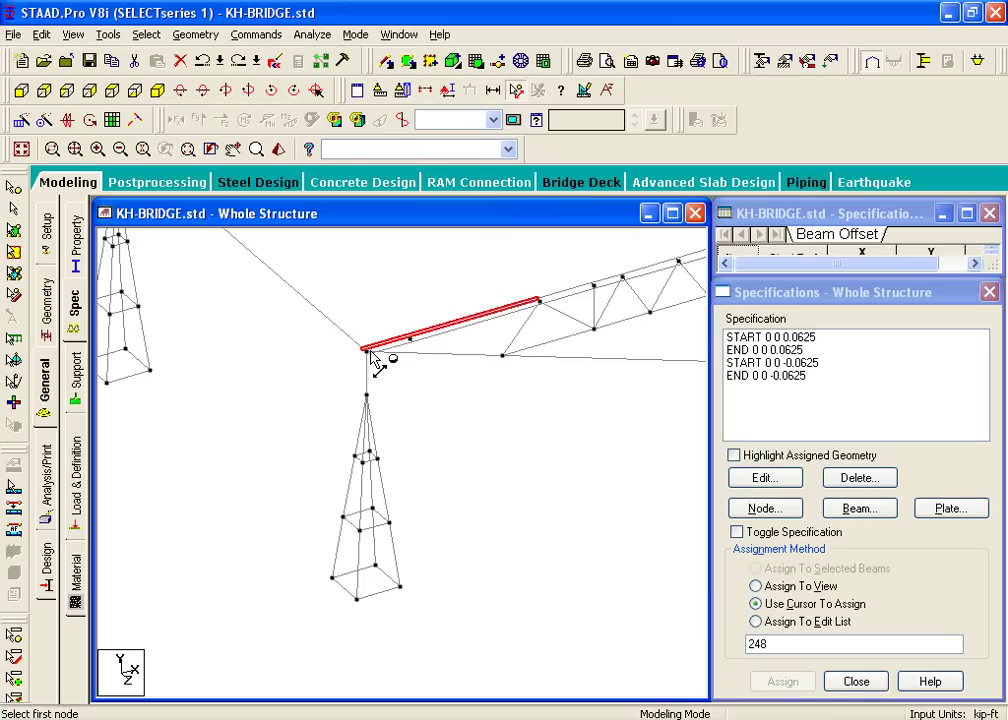
pyautogui.click(109, 34)
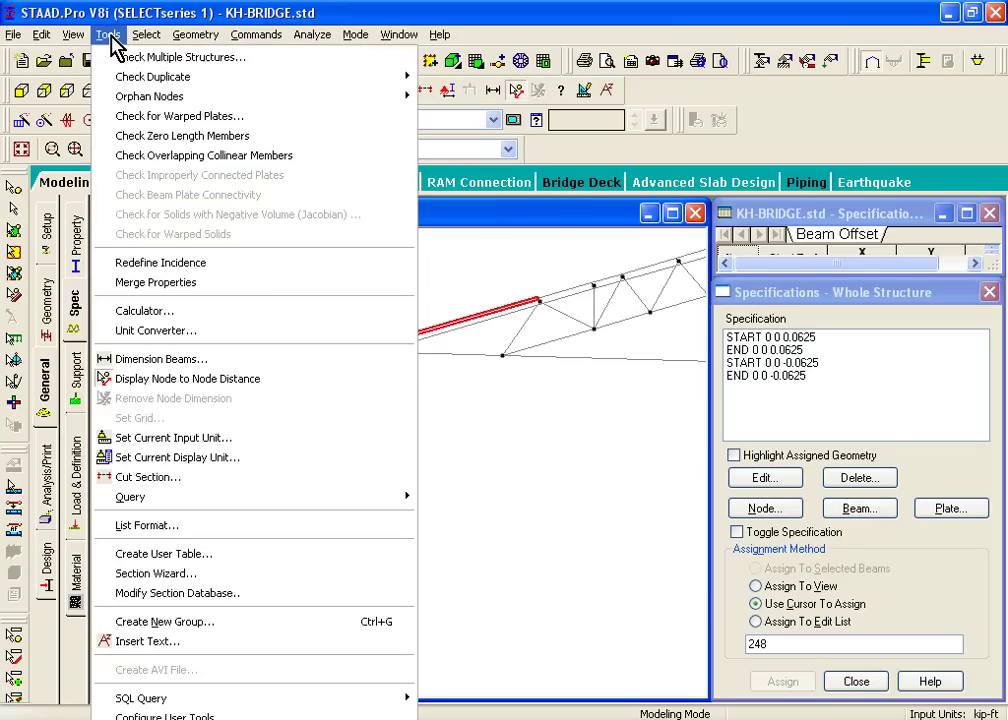
pyautogui.click(180, 382)
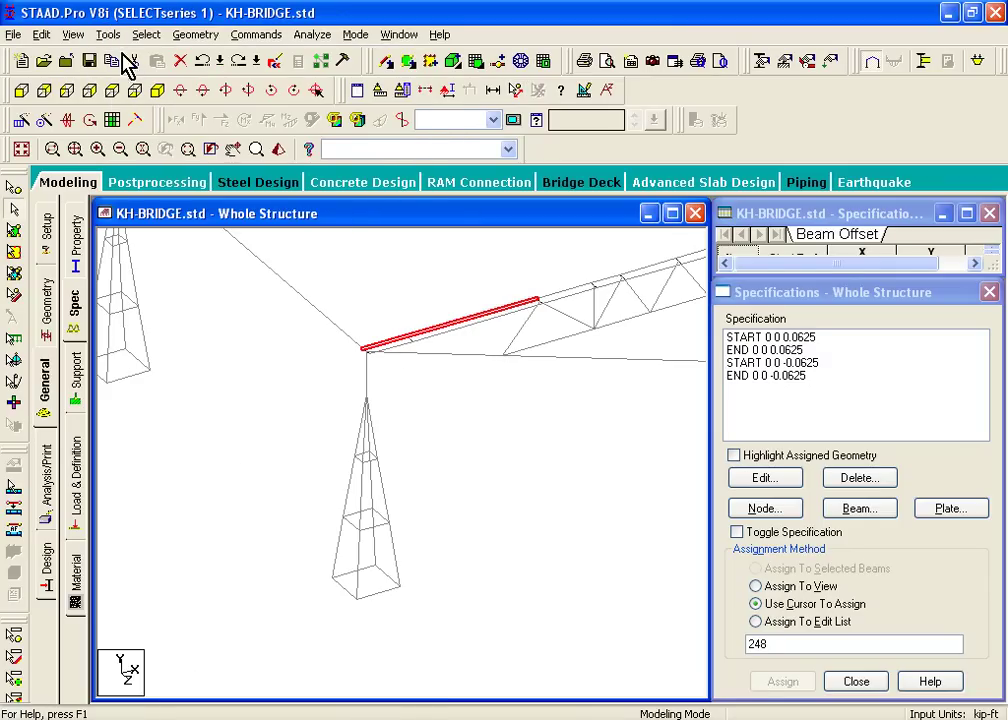
pyautogui.click(108, 34)
pyautogui.click(169, 382)
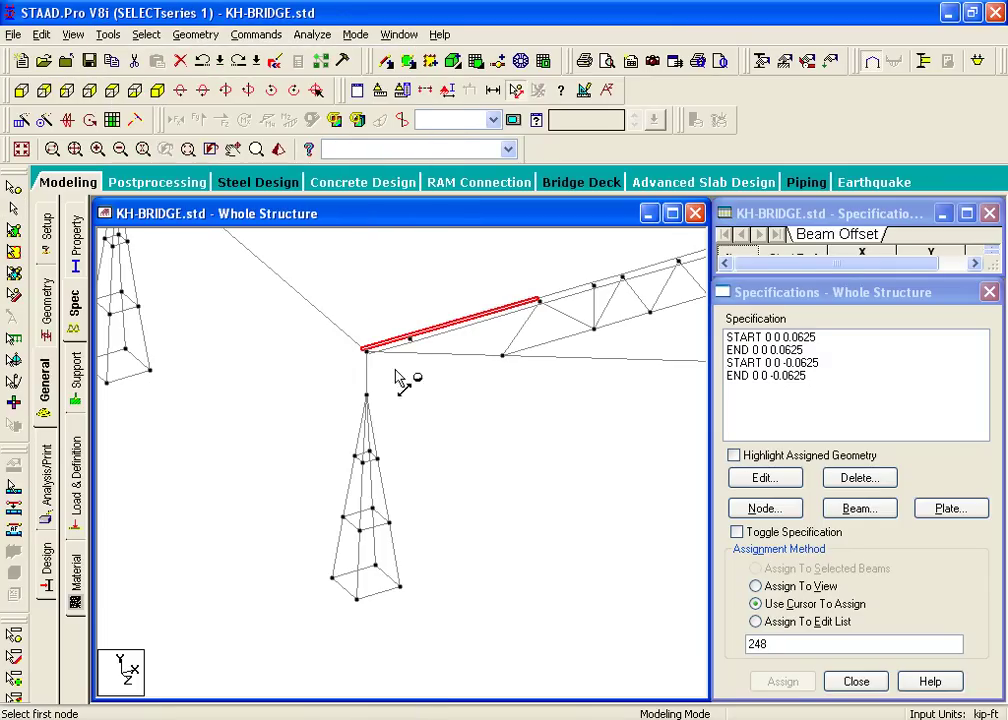
pyautogui.click(367, 349)
pyautogui.click(410, 343)
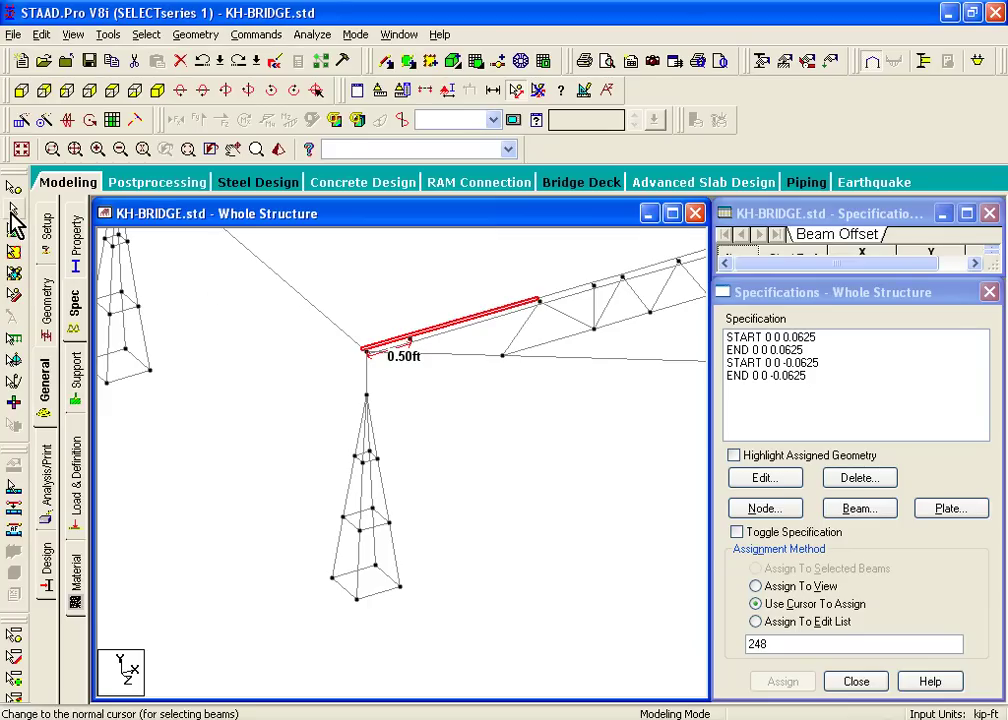
pyautogui.click(14, 212)
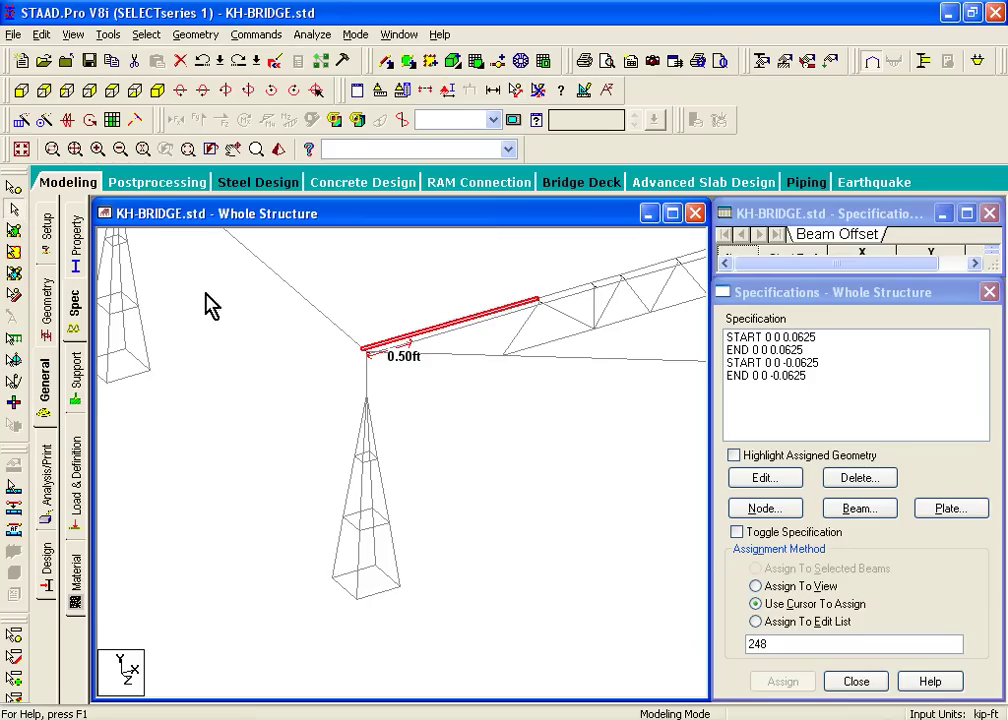
# - Insert a node into beam 224 at a distance of 0.5 ft and check the resulting segments
pyautogui.rightClick(441, 326)
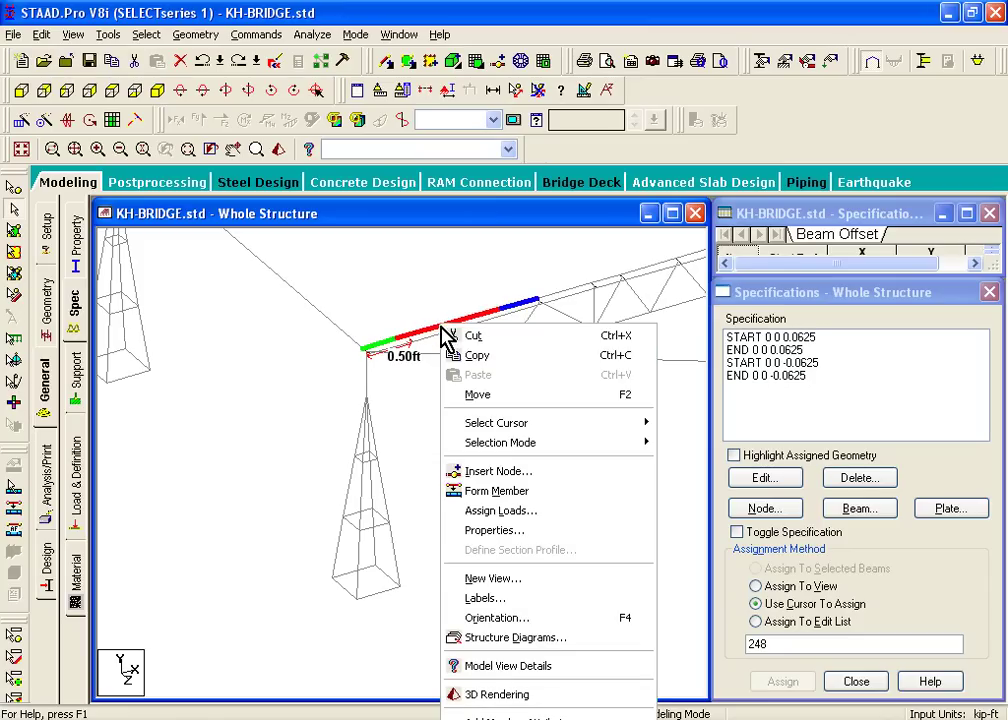
pyautogui.click(500, 471)
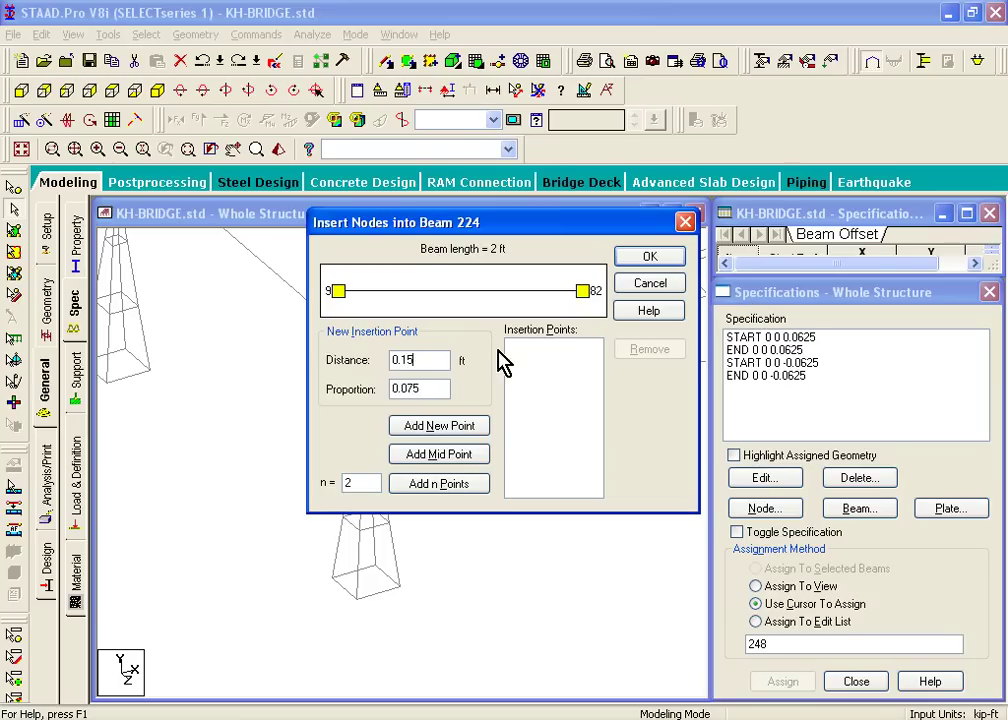
pyautogui.write('0.5')
pyautogui.click(455, 440)
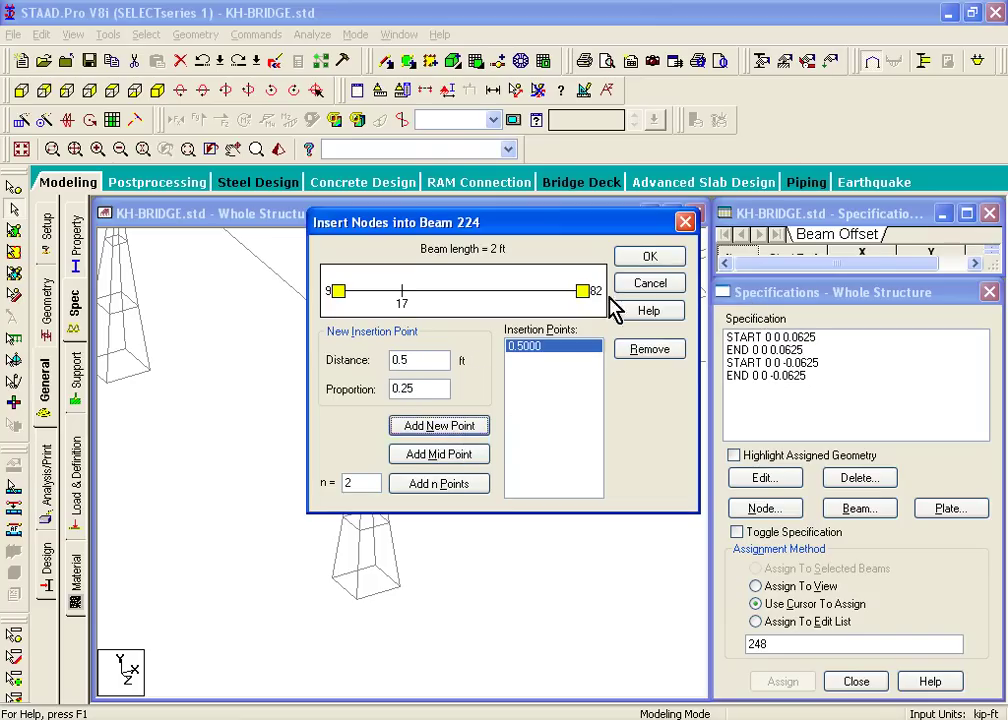
pyautogui.click(649, 261)
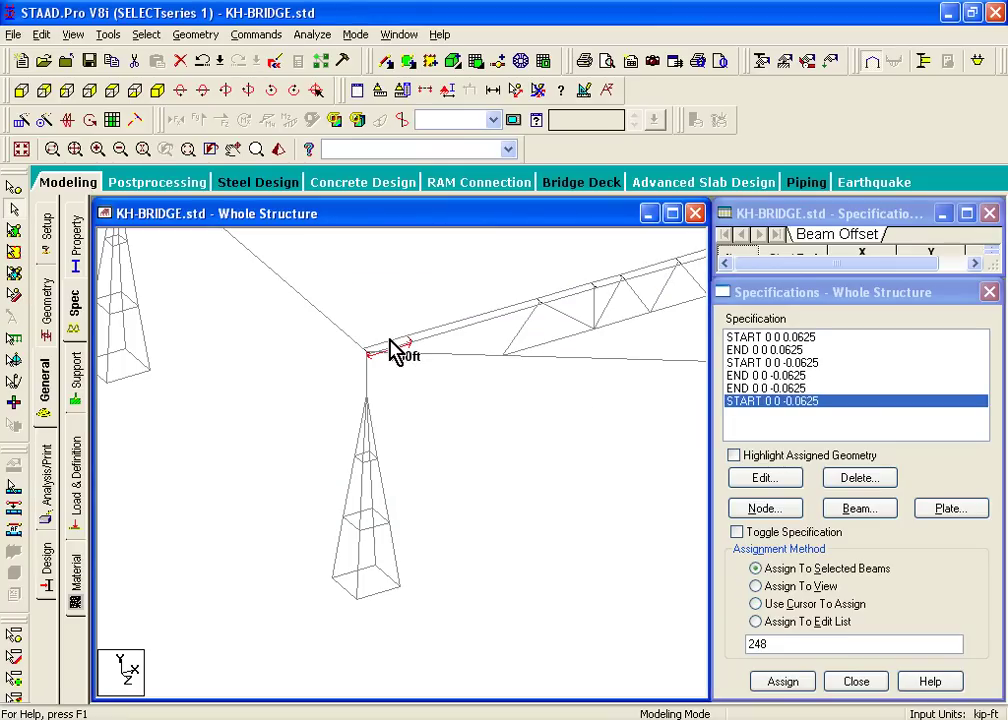
pyautogui.click(439, 326)
pyautogui.click(387, 345)
pyautogui.click(440, 326)
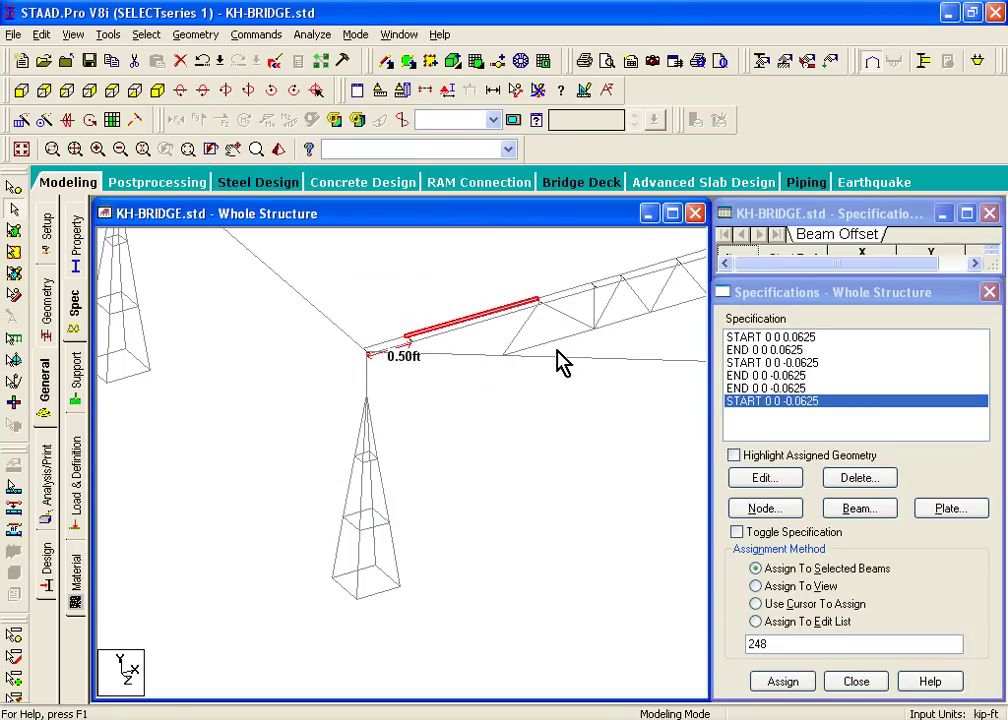
# - Measure the node-to-node distance alongside beam 239 at the far tower, from its truss-side end to the intermediate chord node
pyautogui.scroll(4, 592, 342)
pyautogui.scroll(-5, 637, 405)
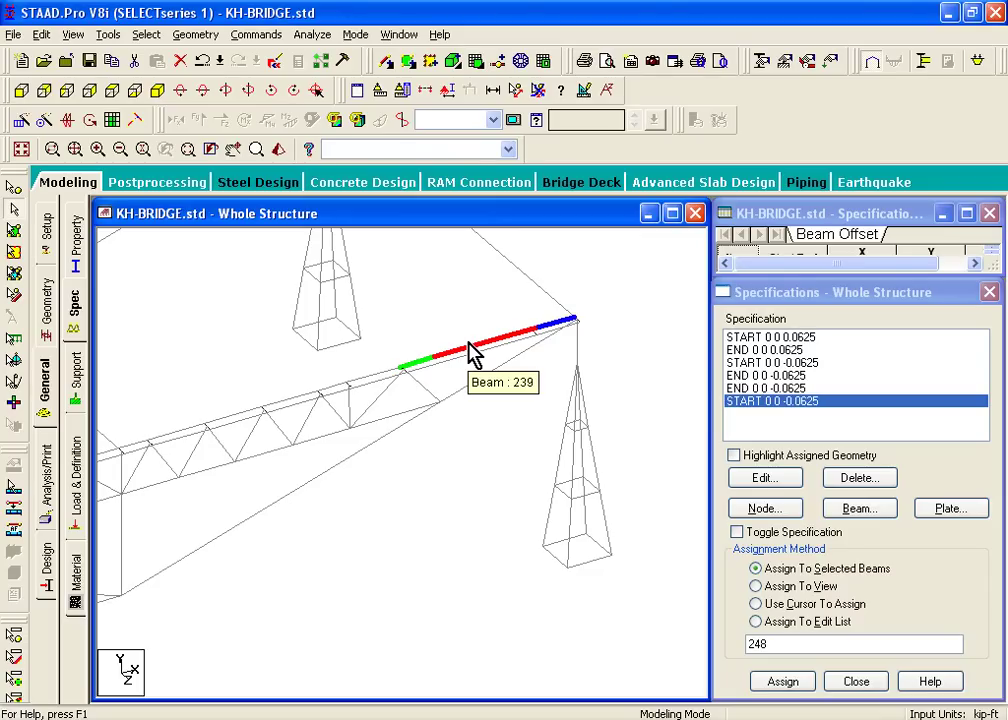
pyautogui.click(515, 90)
pyautogui.click(400, 368)
pyautogui.click(535, 333)
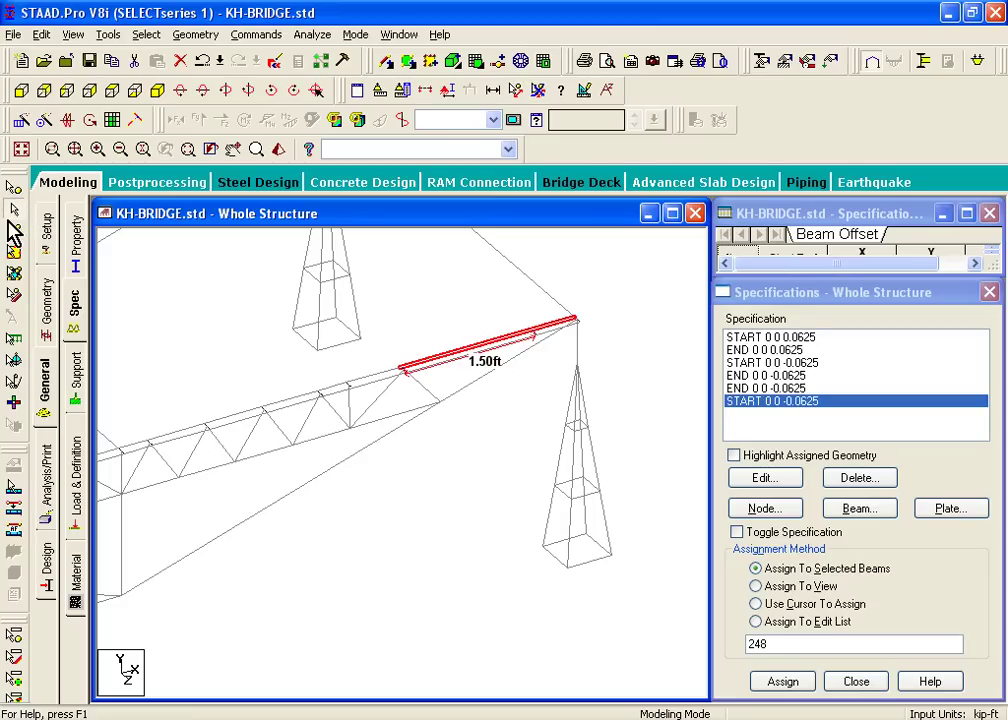
pyautogui.click(12, 216)
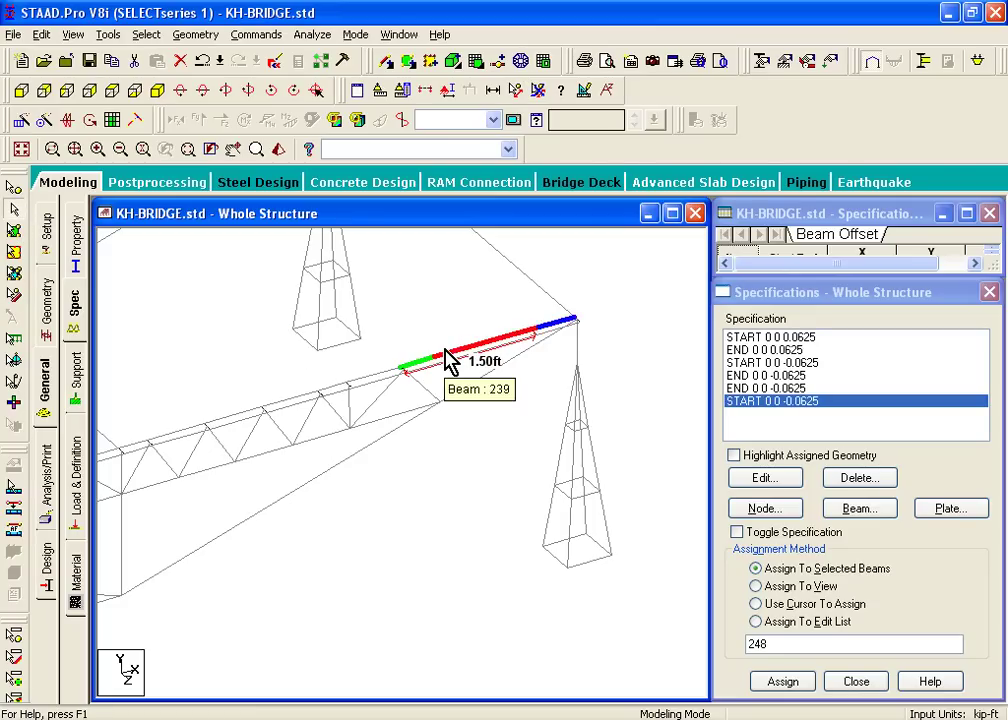
# - Insert a node into beam 239 at a distance of 1.5 ft and check the resulting segments
pyautogui.rightClick(428, 270)
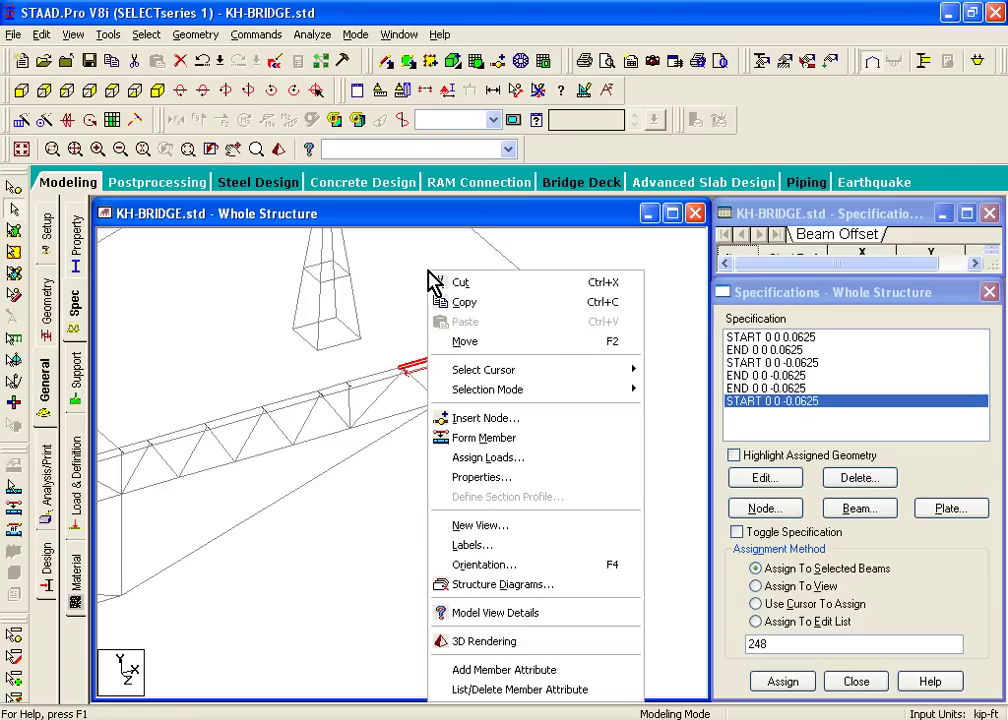
pyautogui.click(500, 422)
pyautogui.moveTo(420, 362); pyautogui.dragTo(257, 356)
pyautogui.write('1.5')
pyautogui.click(470, 427)
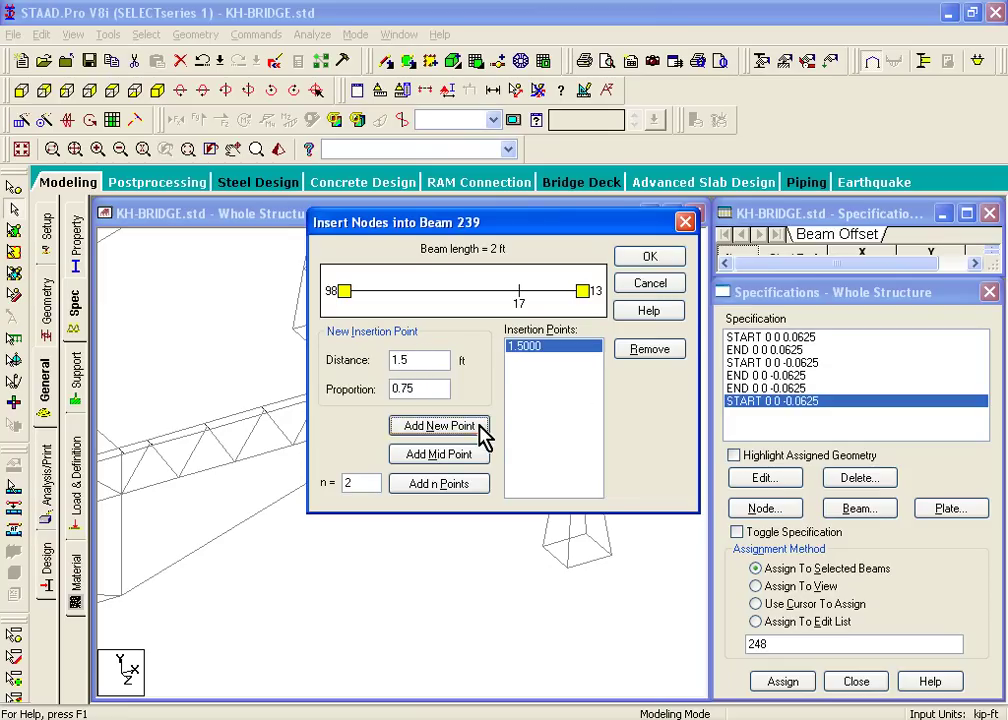
pyautogui.click(650, 258)
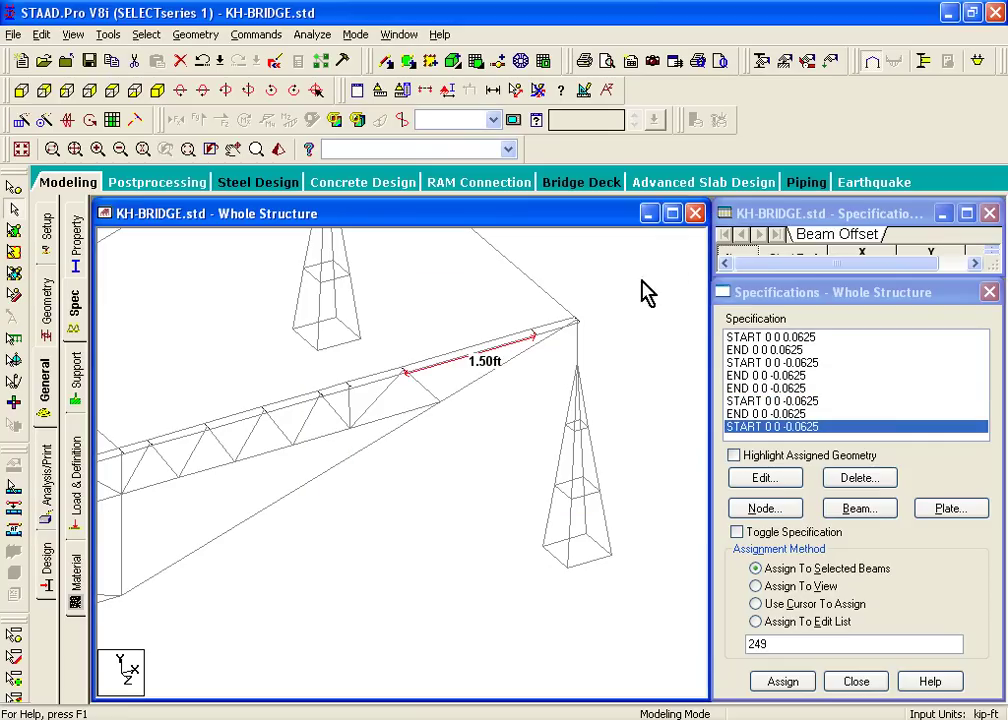
pyautogui.click(550, 330)
pyautogui.click(506, 347)
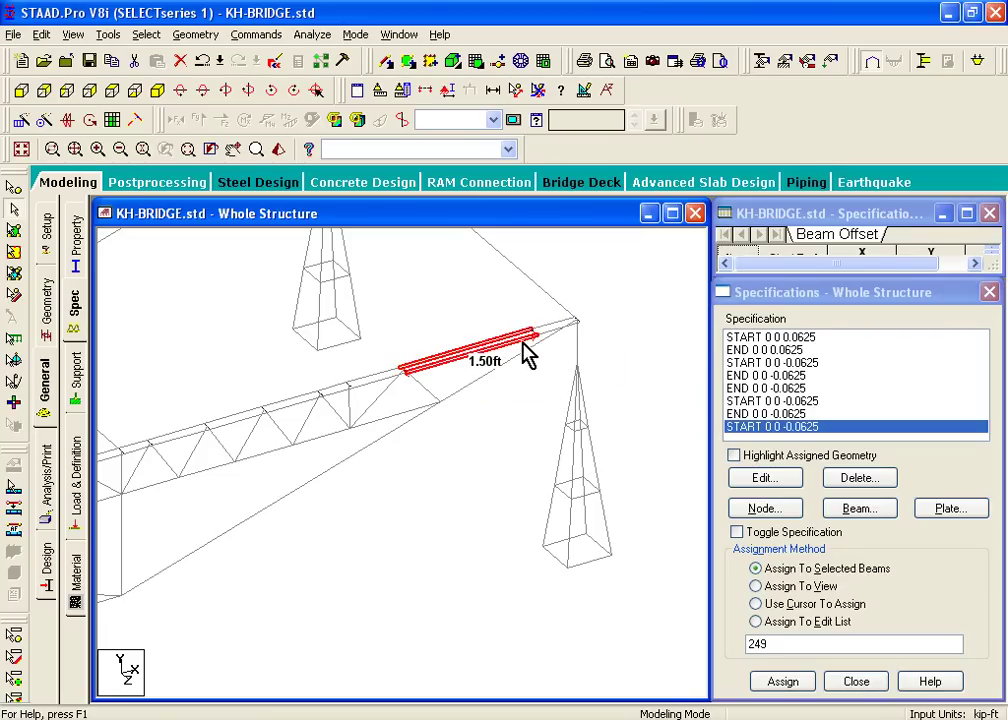
pyautogui.click(542, 326)
pyautogui.click(381, 377)
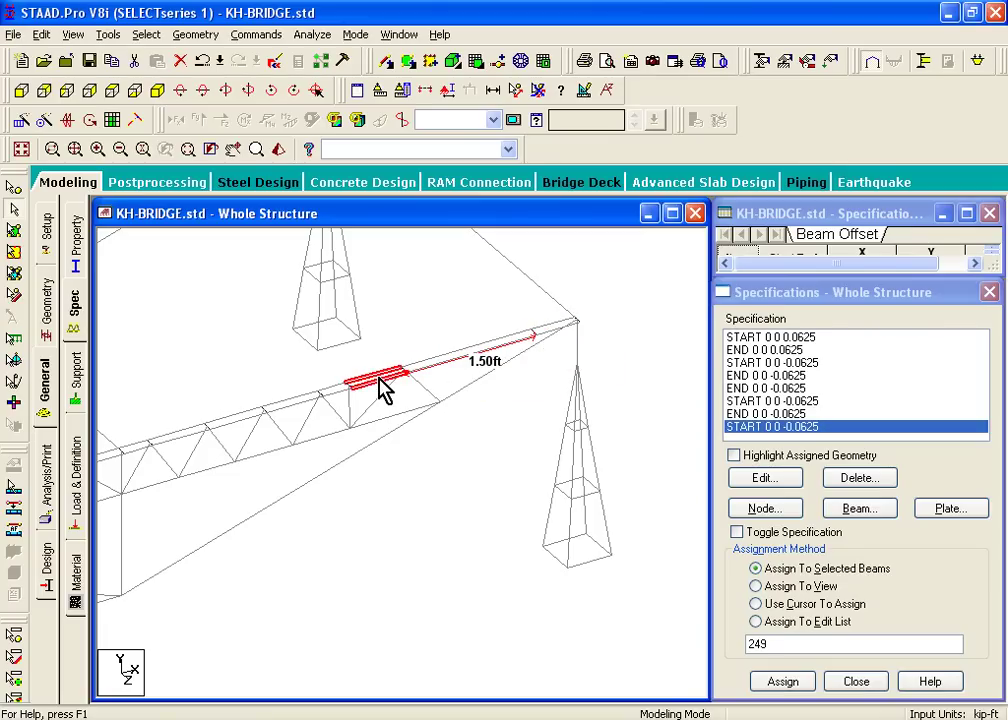
pyautogui.click(458, 354)
pyautogui.click(470, 325)
# - Show the whole structure and remove the node distance dimensions from the model
pyautogui.scroll(-3, 469, 405)
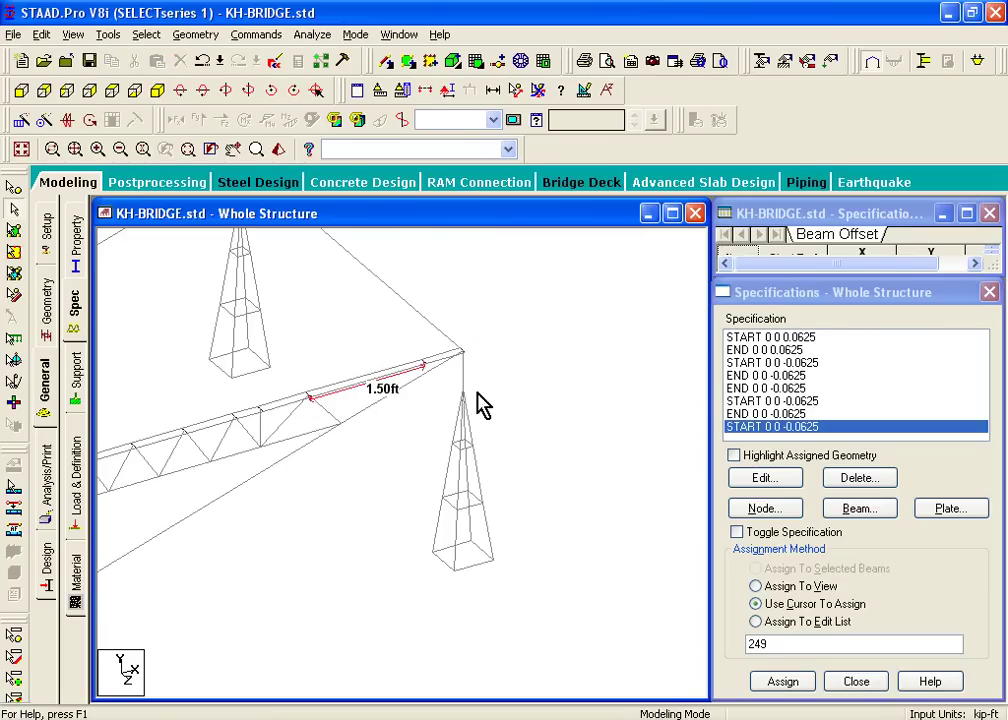
pyautogui.moveTo(556, 410); pyautogui.dragTo(729, 398, button='middle')
pyautogui.moveTo(351, 446); pyautogui.dragTo(663, 376, button='middle')
pyautogui.scroll(-3, 497, 391)
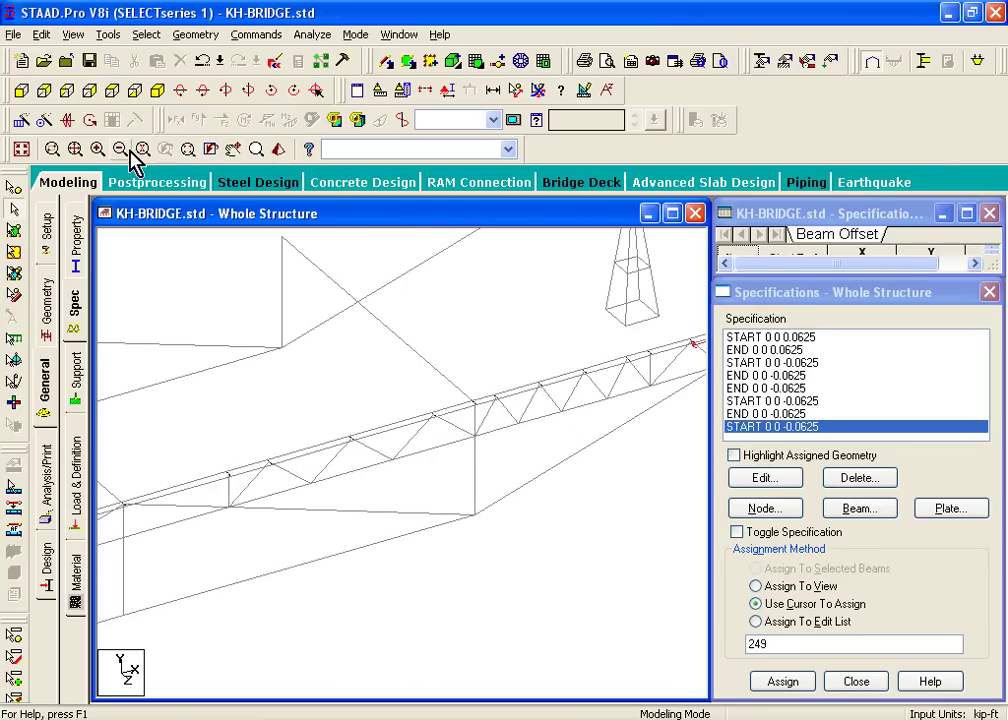
pyautogui.click(73, 34)
pyautogui.click(130, 190)
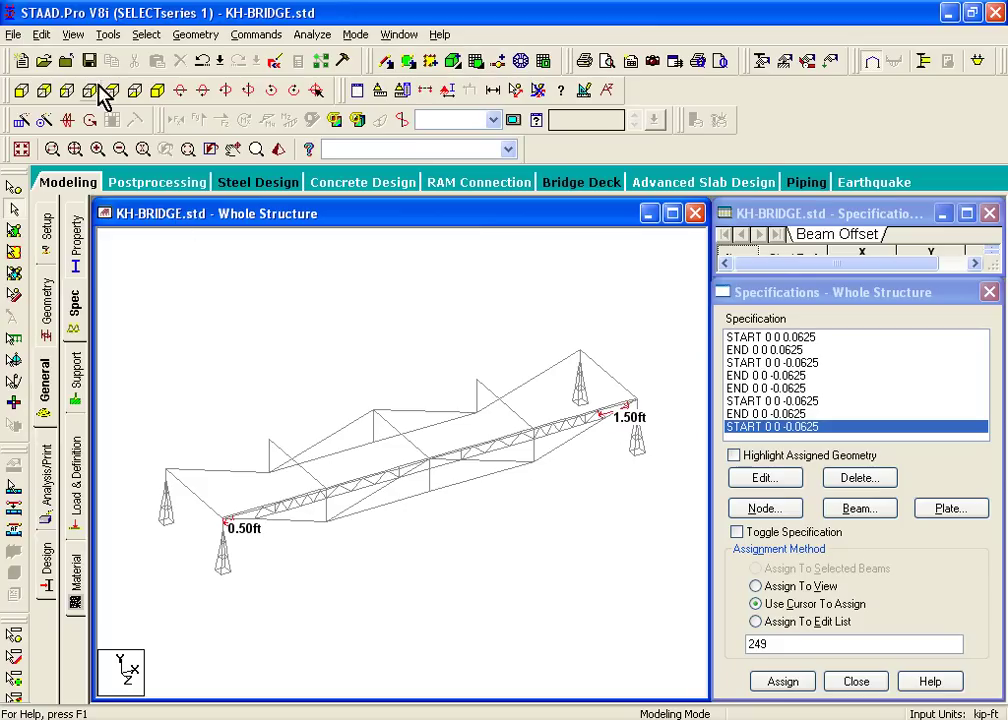
pyautogui.click(97, 38)
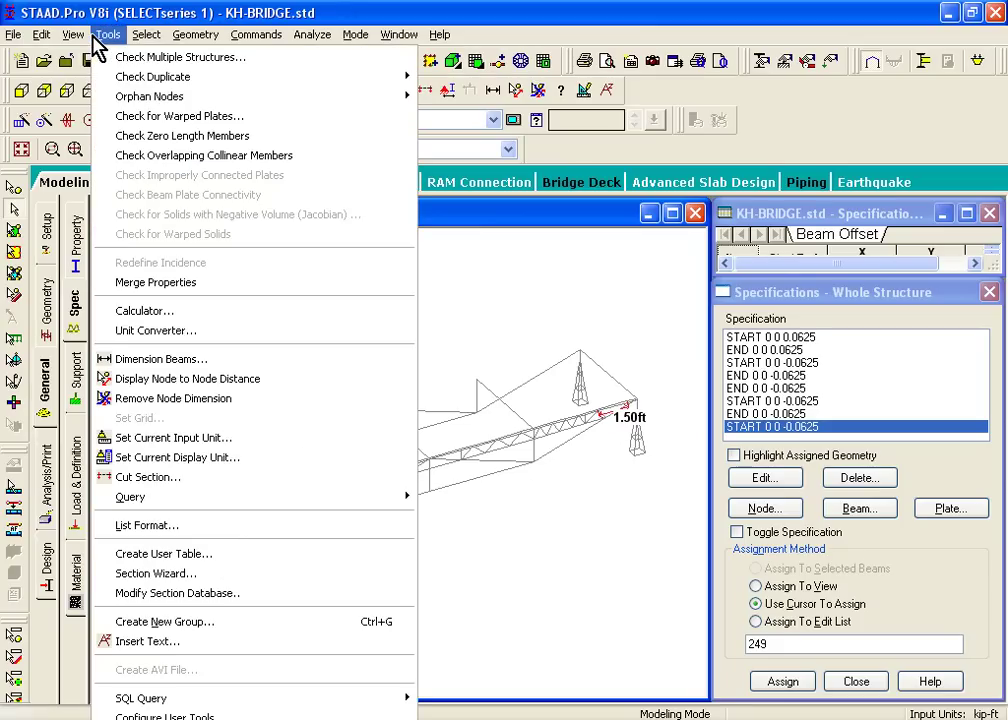
pyautogui.click(183, 411)
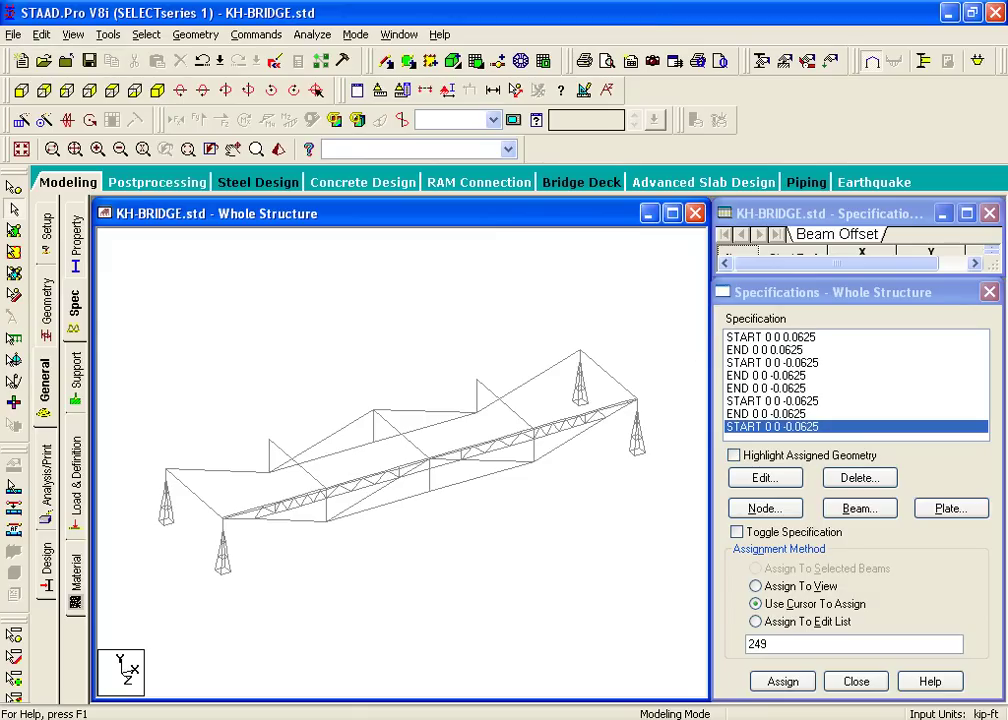
# - Window-select all members in the truss depth along the full bridge length in the front view, then return to the isometric view
pyautogui.scroll(-2, 401, 463)
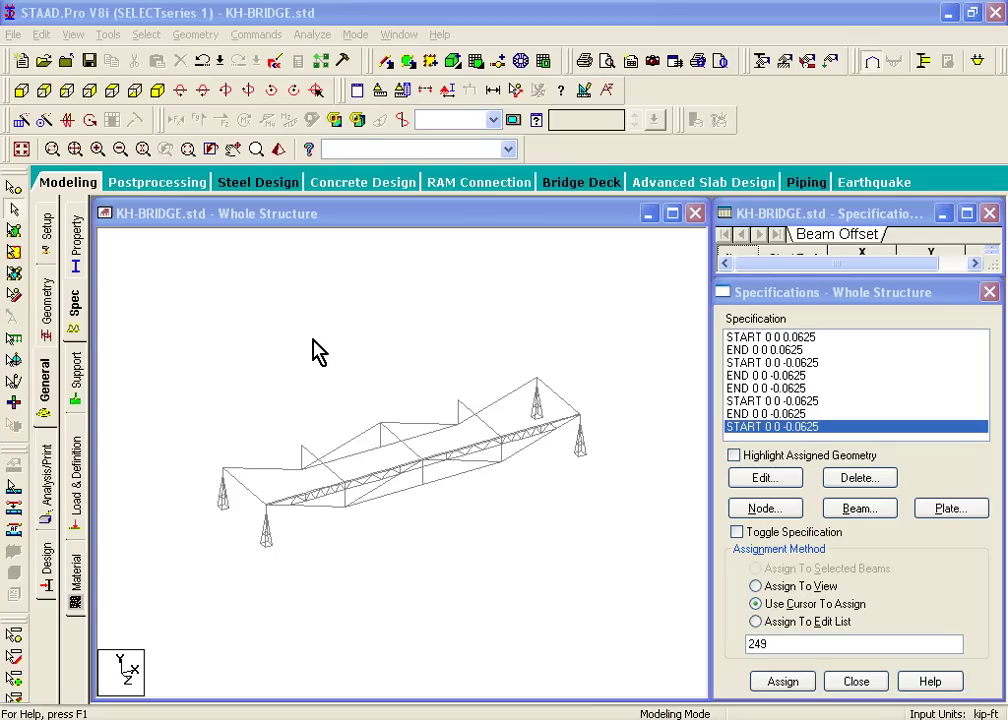
pyautogui.scroll(3, 340, 358)
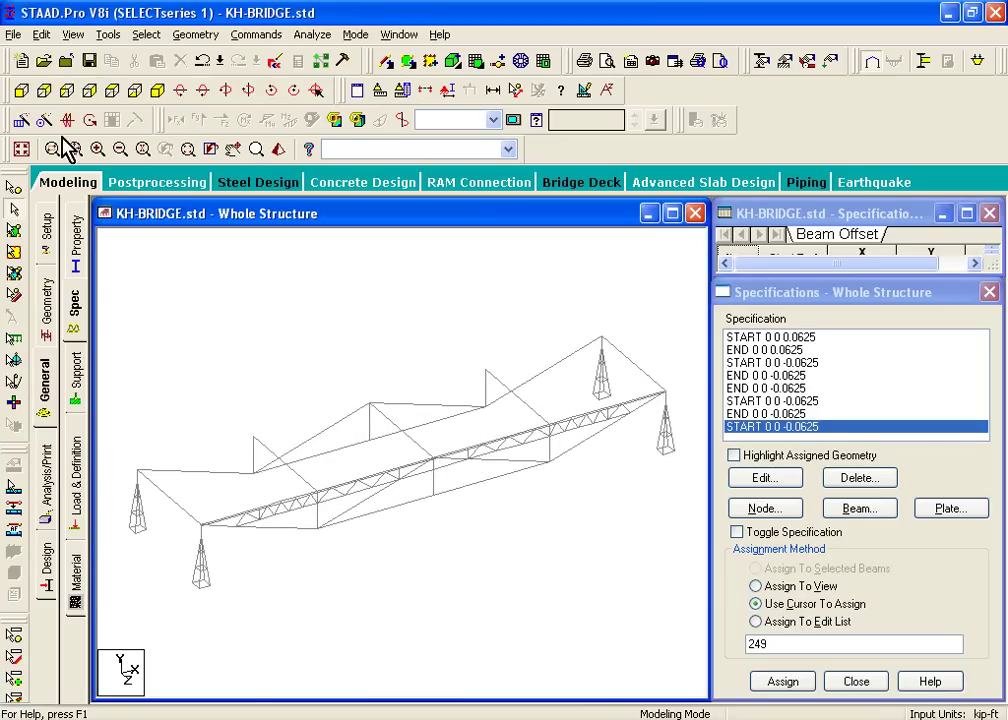
pyautogui.click(21, 91)
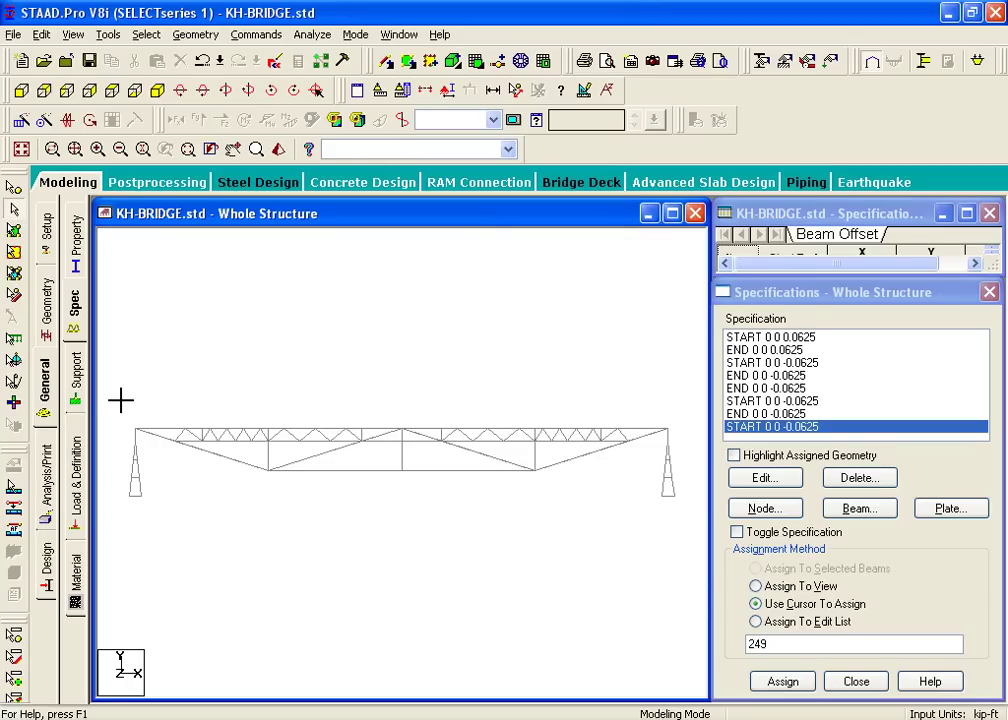
pyautogui.moveTo(133, 407); pyautogui.dragTo(698, 455)
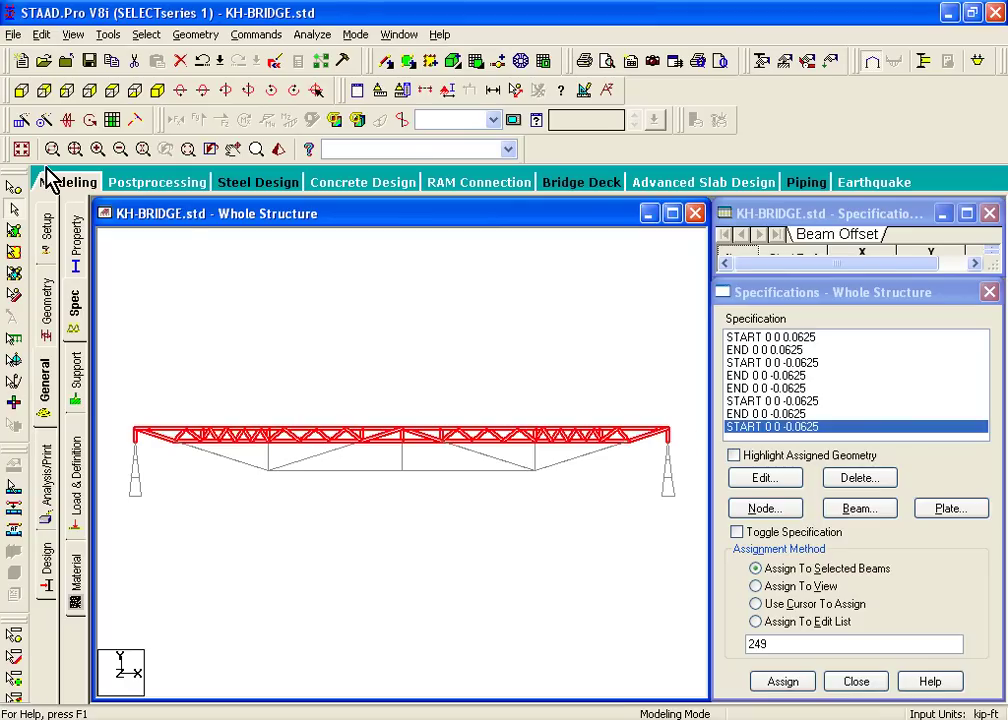
pyautogui.click(158, 91)
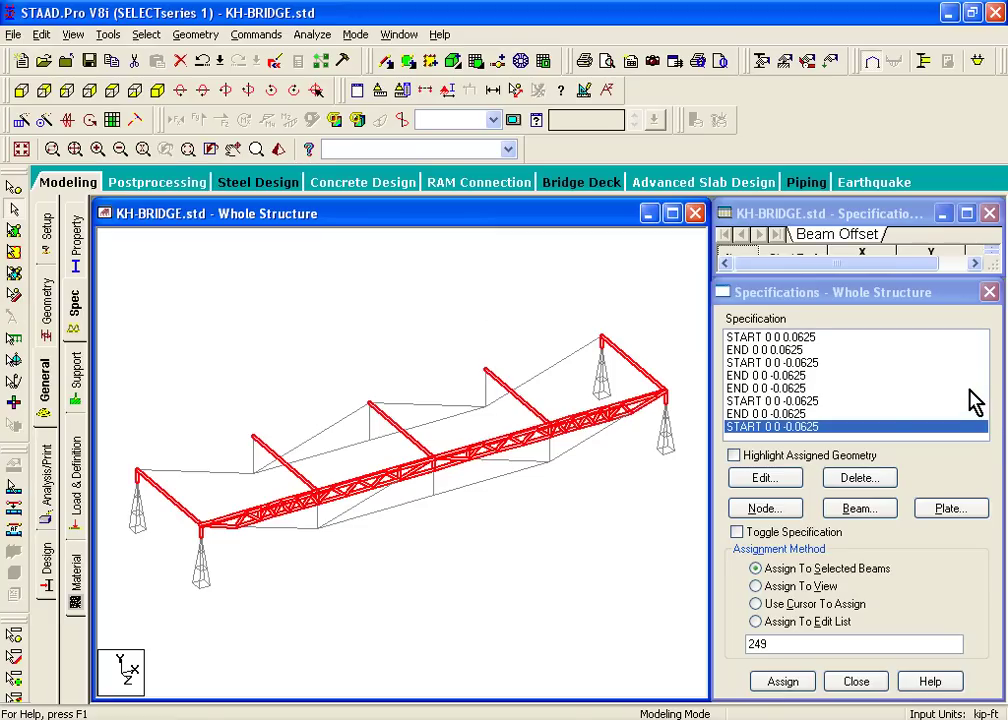
# - Deselect the transverse cross beams at the towers and intermediate posts so that they leave the current truss selection
pyautogui.click(646, 380)
pyautogui.keyDown('ctrl'); pyautogui.click(522, 416); pyautogui.keyUp('ctrl')
pyautogui.keyDown('ctrl'); pyautogui.click(405, 440); pyautogui.keyUp('ctrl')
pyautogui.keyDown('ctrl'); pyautogui.click(402, 432); pyautogui.keyUp('ctrl')
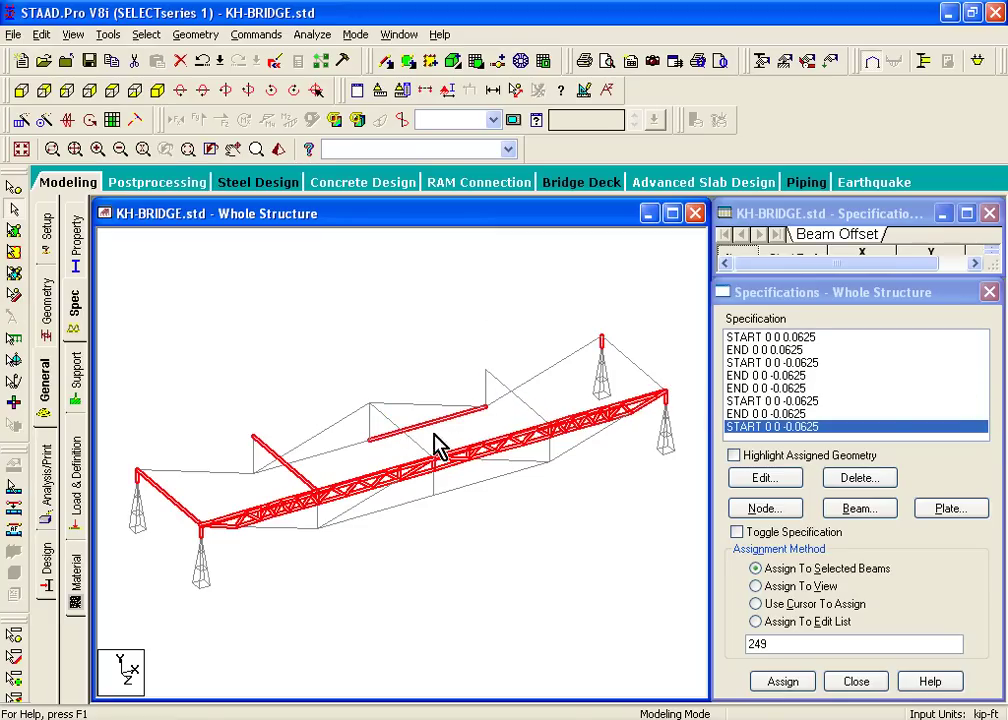
pyautogui.keyDown('ctrl'); pyautogui.click(437, 428); pyautogui.keyUp('ctrl')
pyautogui.keyDown('ctrl'); pyautogui.click(293, 474); pyautogui.keyUp('ctrl')
pyautogui.keyDown('ctrl'); pyautogui.click(168, 501); pyautogui.keyUp('ctrl')
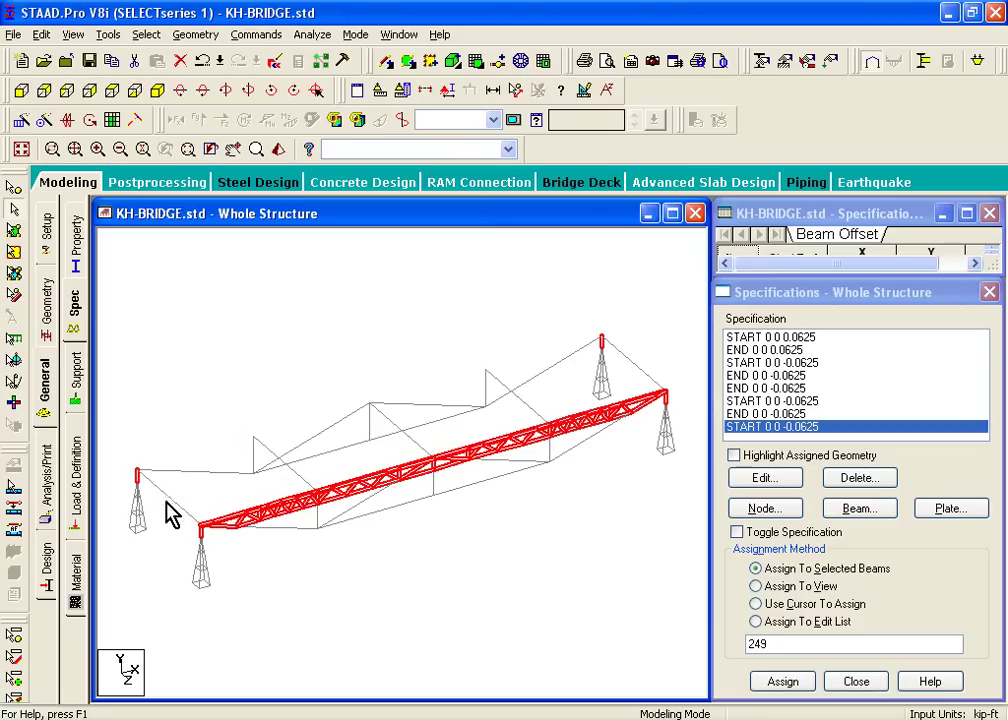
# - Deselect the short vertical members on top of the two towers at the bridge's far end
pyautogui.scroll(3, 655, 414)
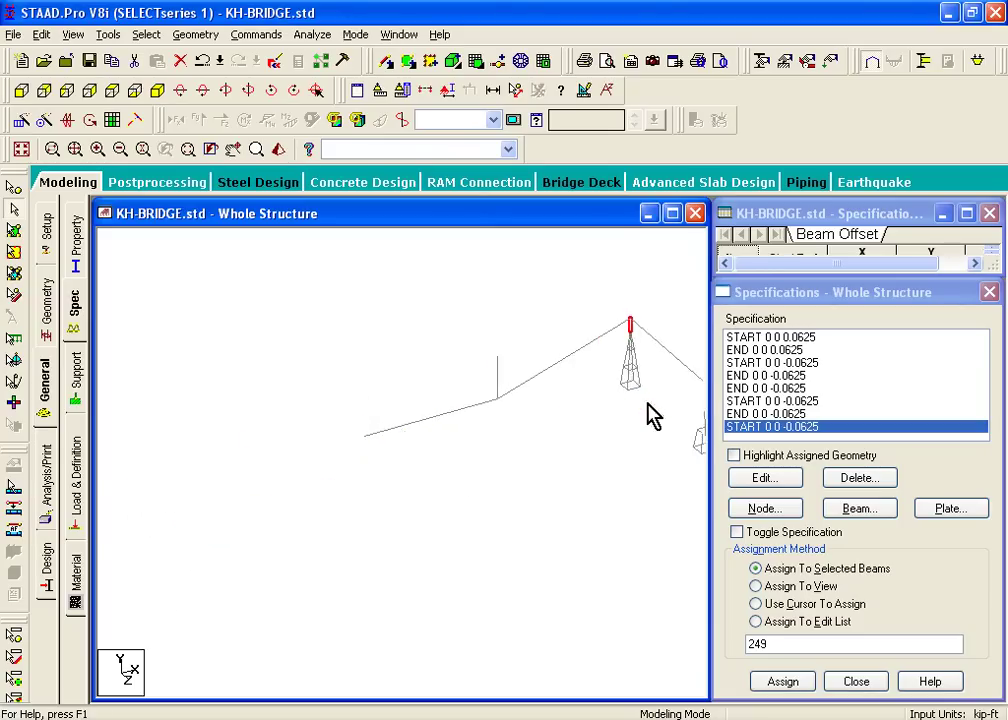
pyautogui.scroll(4, 628, 382)
pyautogui.moveTo(631, 388); pyautogui.dragTo(492, 373, button='middle')
pyautogui.scroll(2, 682, 376)
pyautogui.moveTo(605, 356); pyautogui.dragTo(202, 352, button='middle')
pyautogui.moveTo(468, 359); pyautogui.dragTo(328, 358, button='middle')
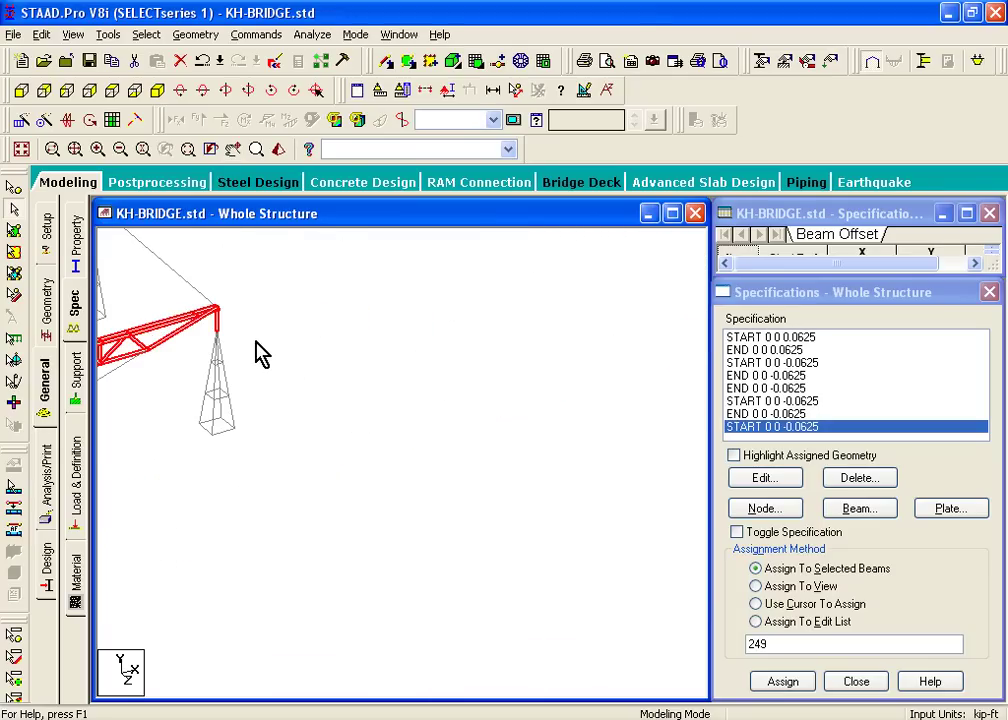
pyautogui.keyDown('ctrl'); pyautogui.click(218, 335); pyautogui.keyUp('ctrl')
pyautogui.moveTo(259, 315); pyautogui.dragTo(353, 382, button='middle')
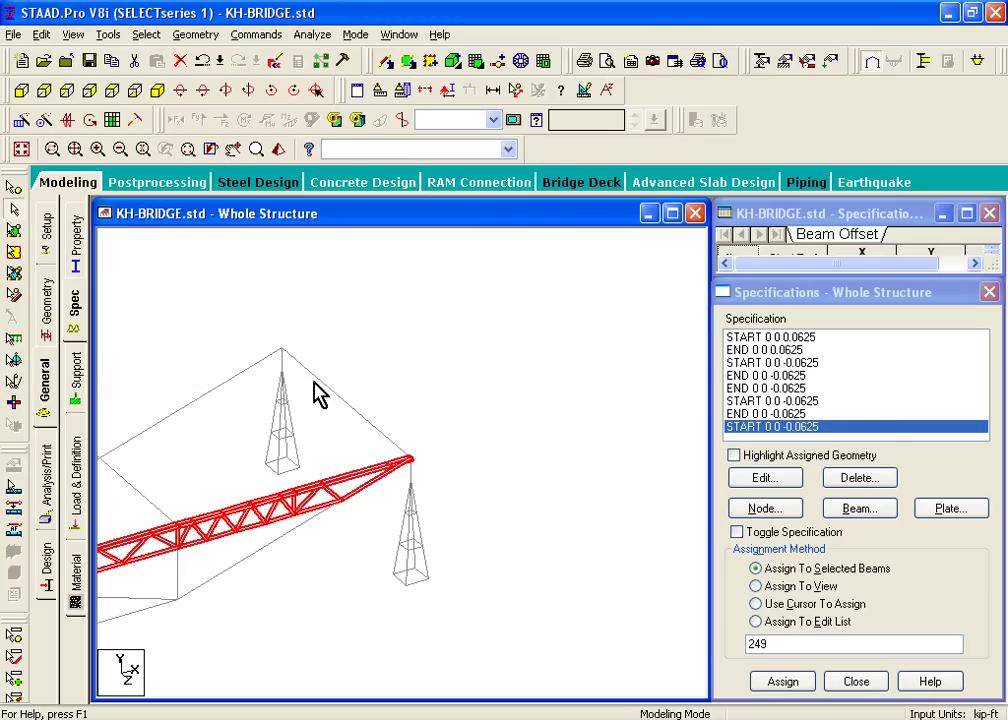
# - Deselect the short vertical members on top of the two near-end towers, leaving only the front truss members selected
pyautogui.moveTo(295, 448); pyautogui.dragTo(596, 349, button='middle')
pyautogui.moveTo(315, 407); pyautogui.dragTo(376, 336, button='middle')
pyautogui.scroll(-3, 259, 493)
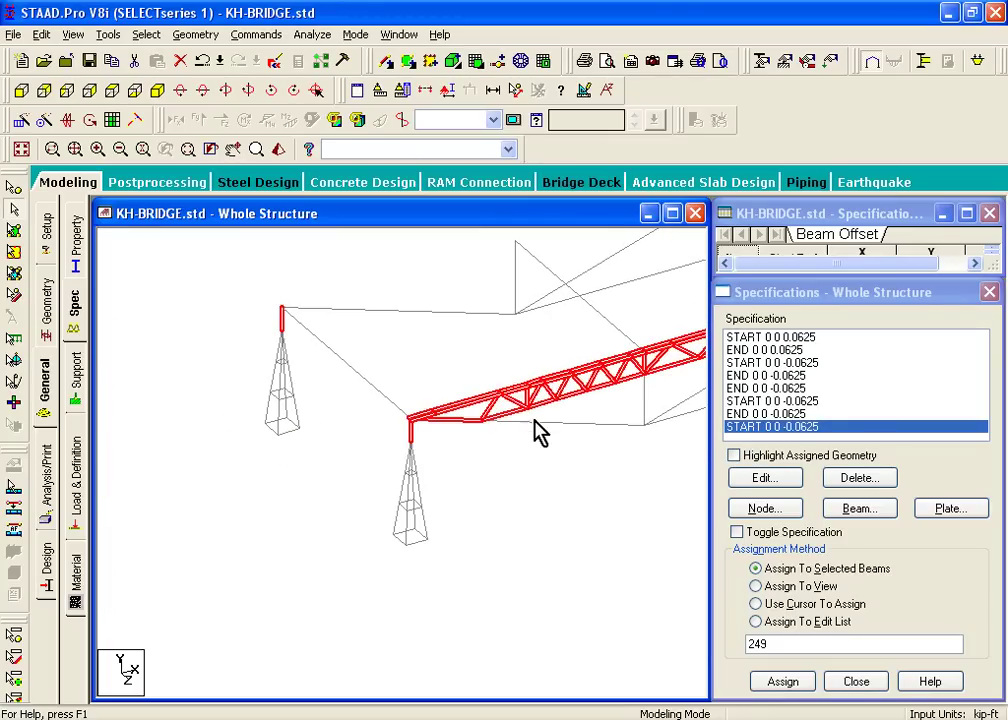
pyautogui.click(286, 340)
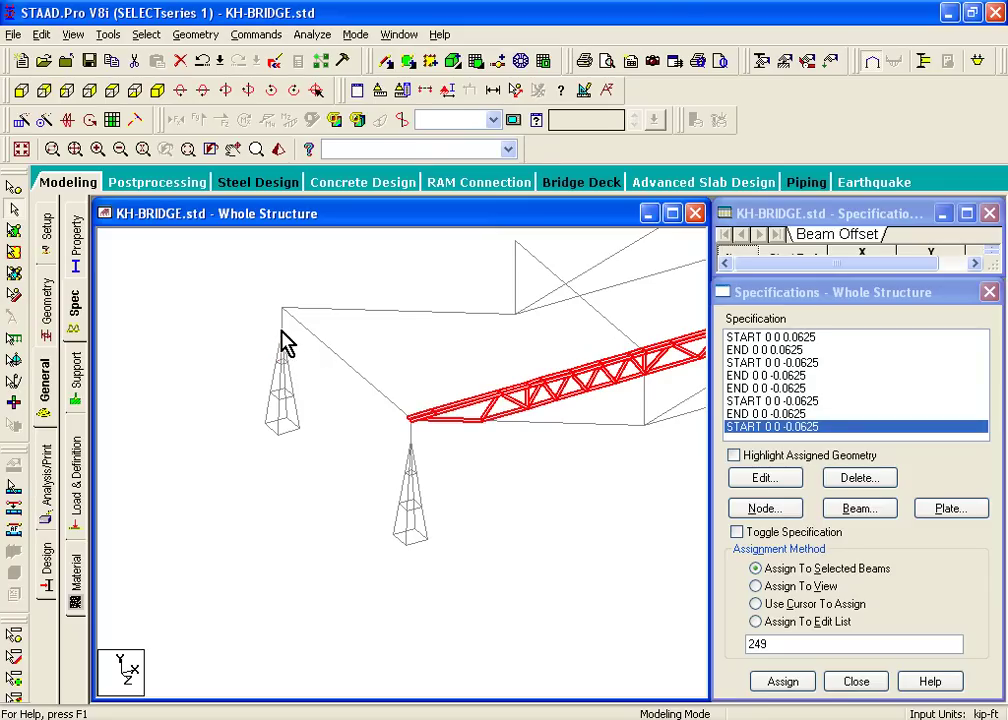
pyautogui.scroll(3, 250, 410)
pyautogui.scroll(-3, 333, 416)
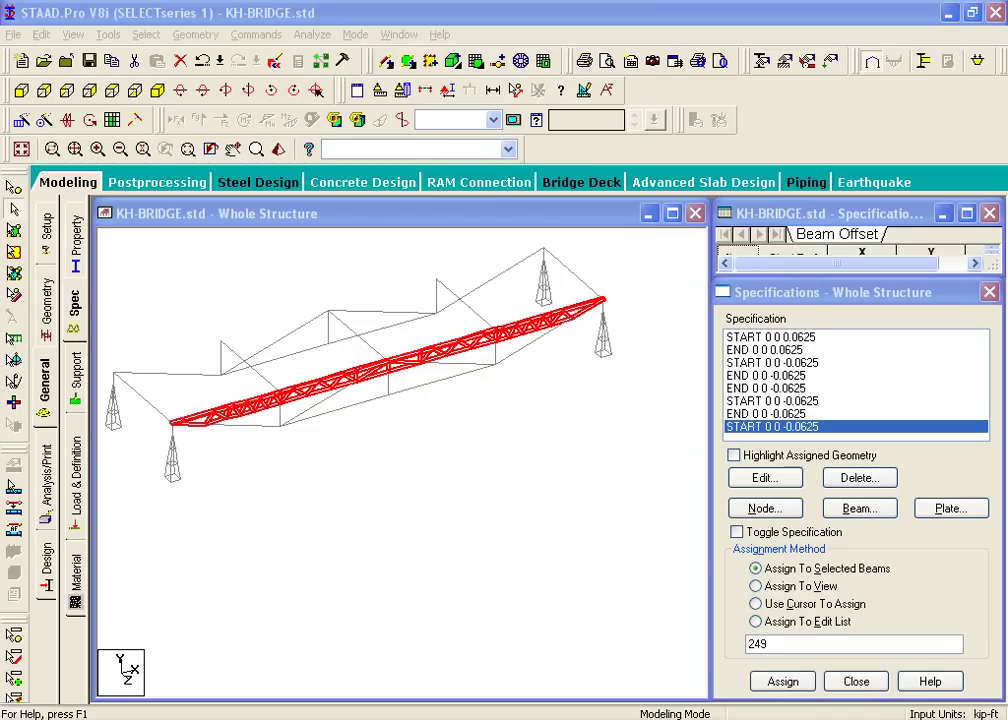
# - Check steps 37 and 38 and Figure 13 on page 58 of the steel bridge competition PDF, then return to the model
pyautogui.moveTo(1007, 3); pyautogui.dragTo(573, 3)
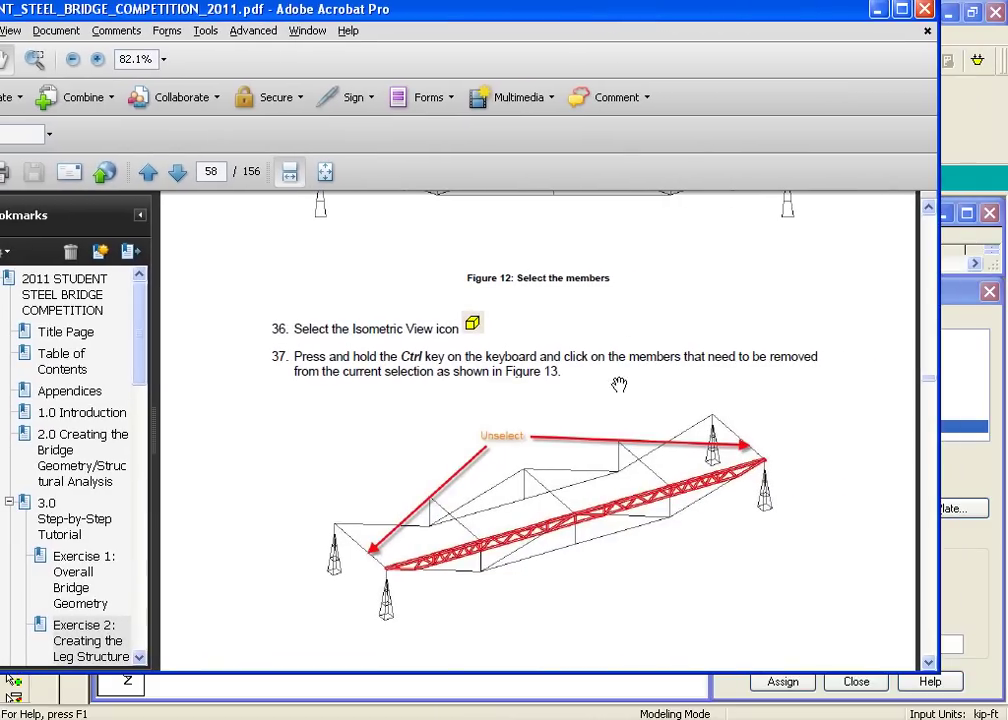
pyautogui.scroll(-5, 617, 382)
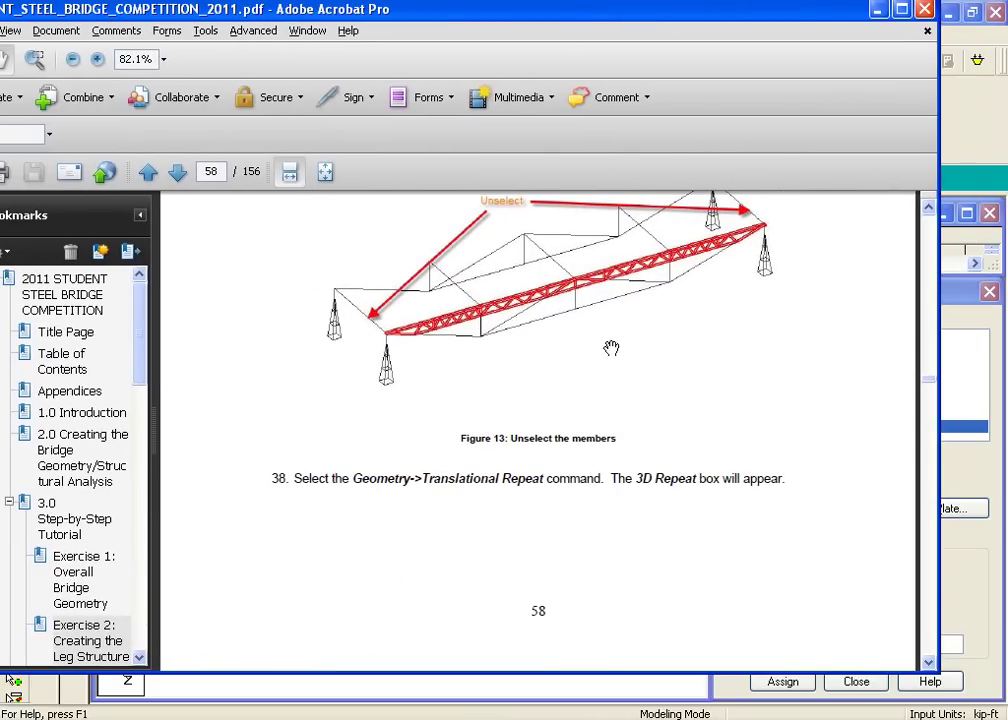
pyautogui.scroll(4, 611, 348)
pyautogui.scroll(-2, 522, 416)
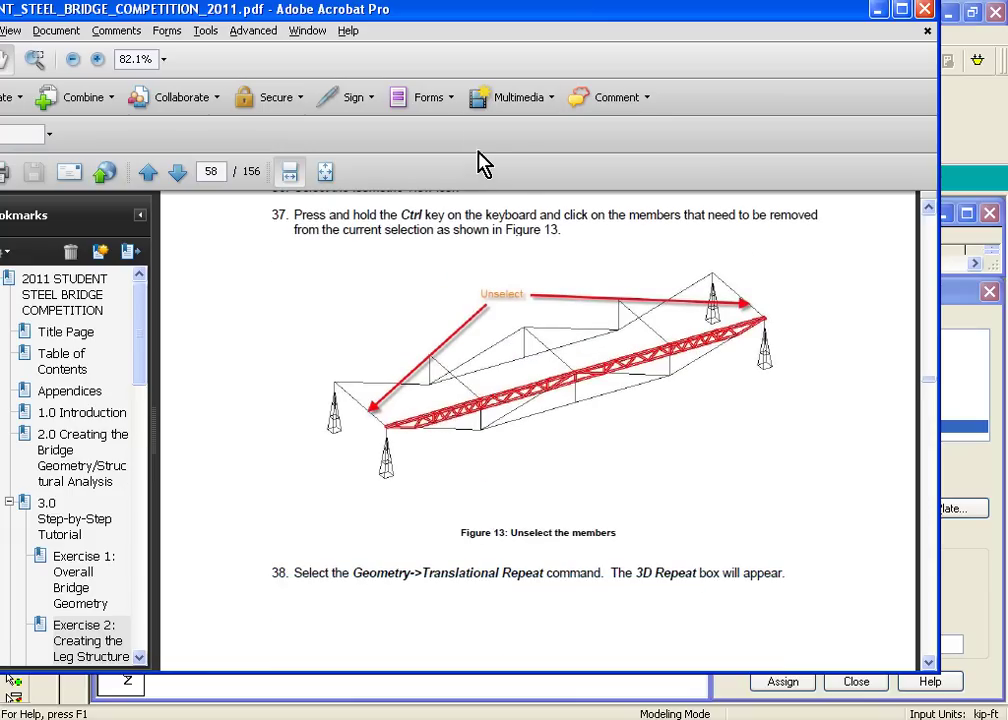
pyautogui.doubleClick(493, 20)
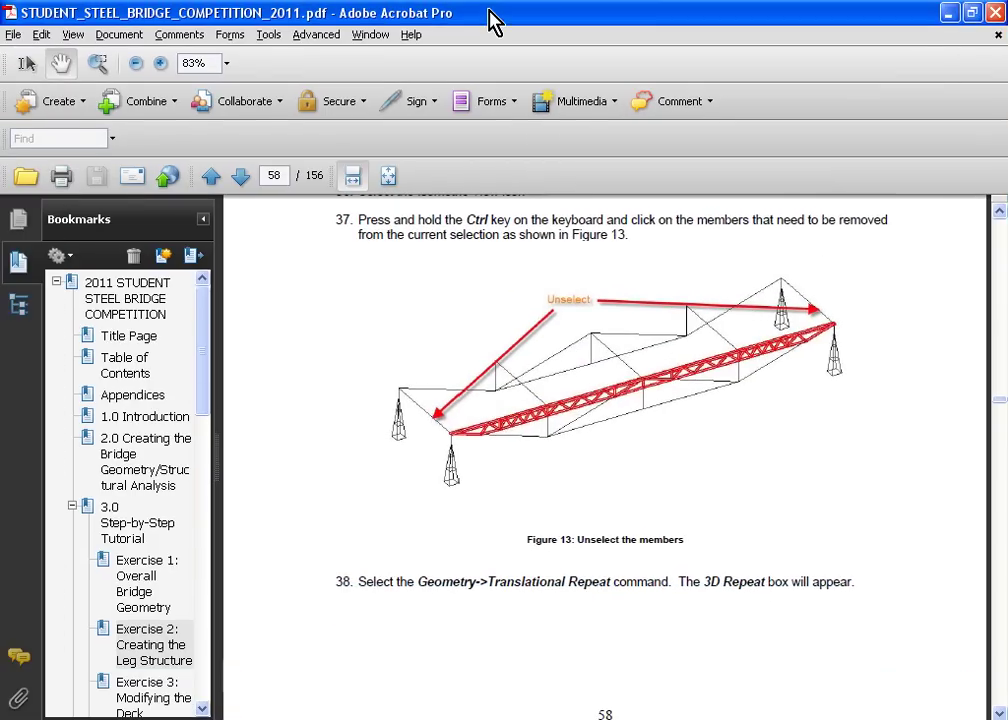
pyautogui.doubleClick(489, 12)
pyautogui.moveTo(489, 12); pyautogui.dragTo(1007, 12)
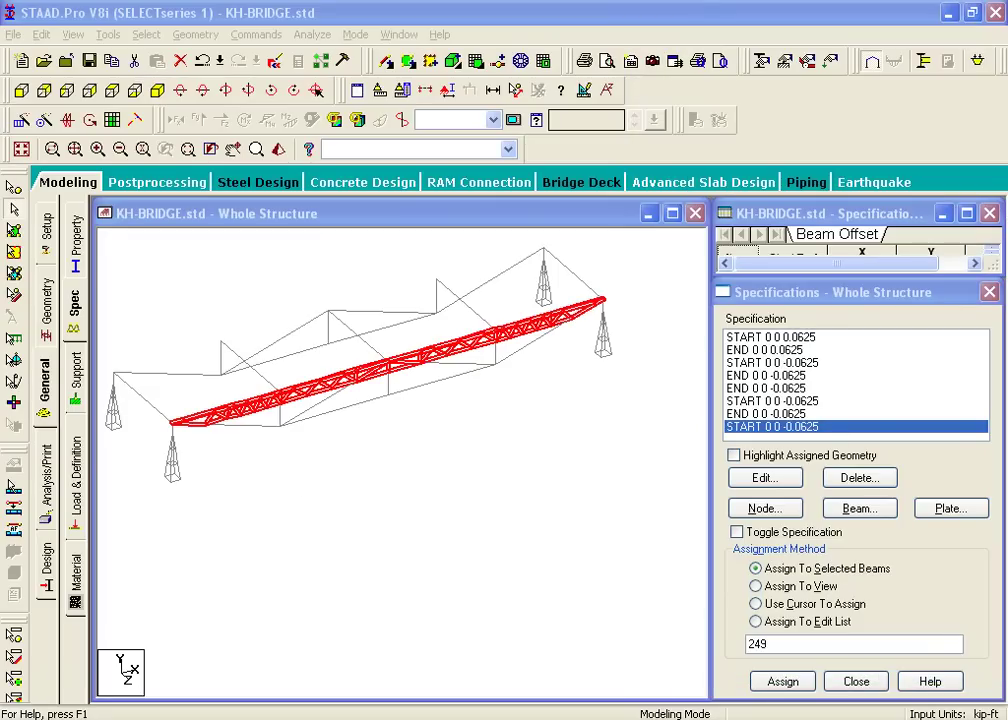
# - Copy the selected truss with Translational Repeat in global Z, using 1 step, a default spacing of -5 ft and all generation flags
pyautogui.click(206, 40)
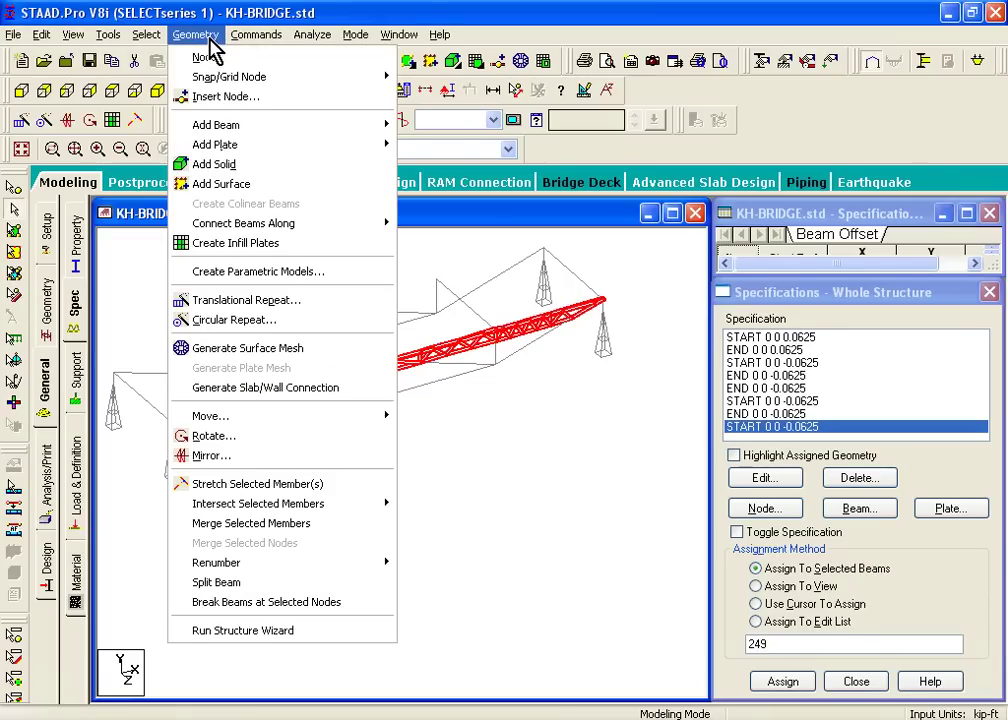
pyautogui.click(305, 306)
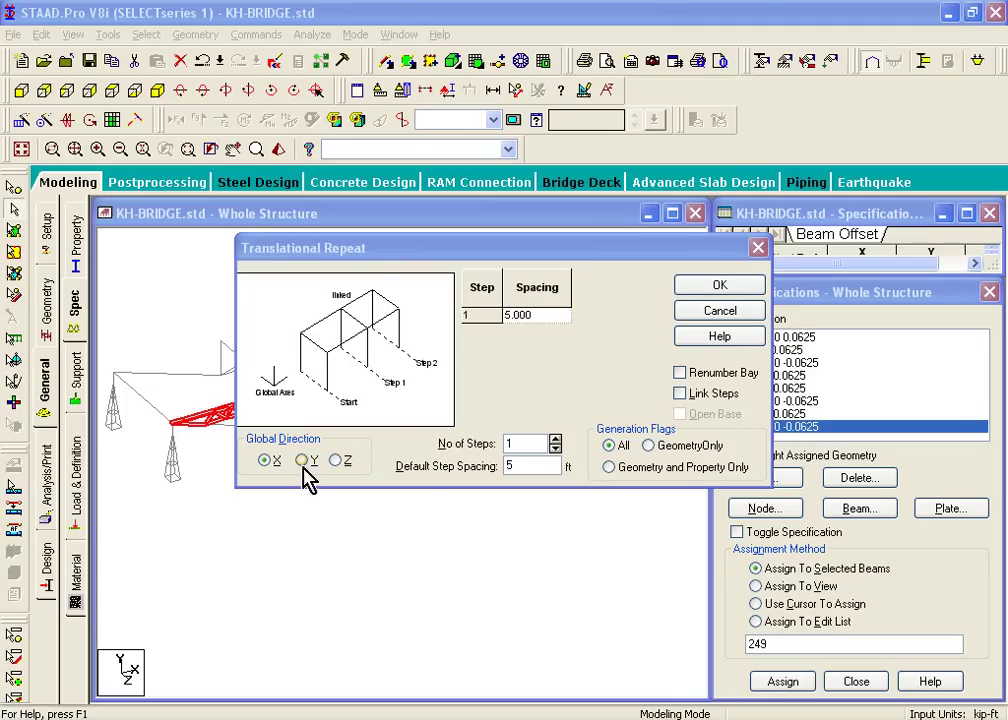
pyautogui.click(371, 252)
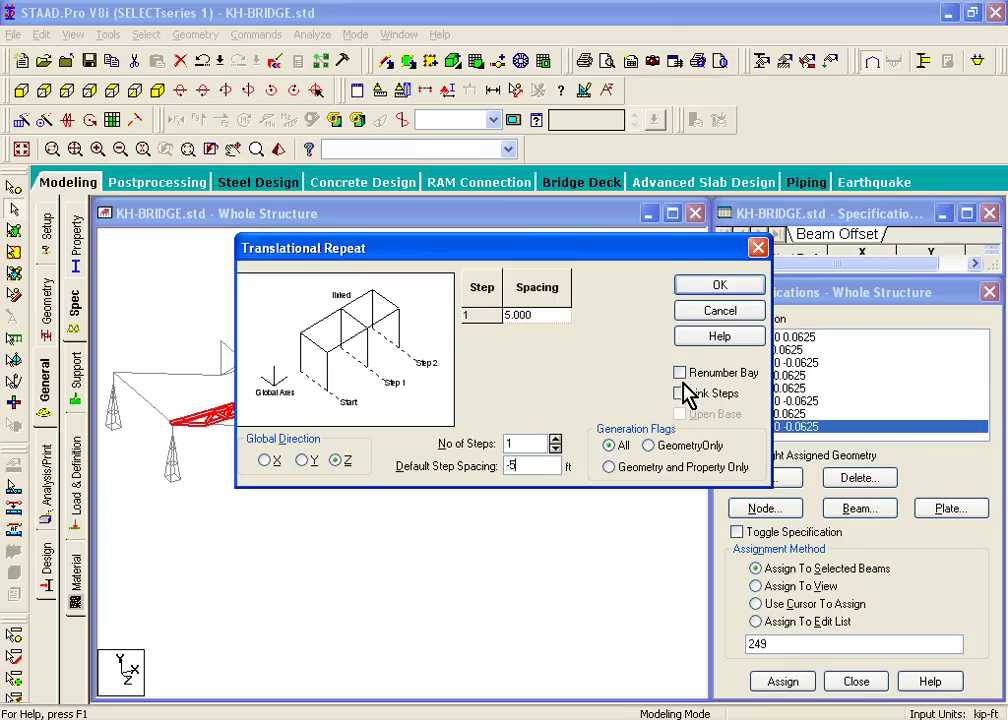
pyautogui.click(710, 287)
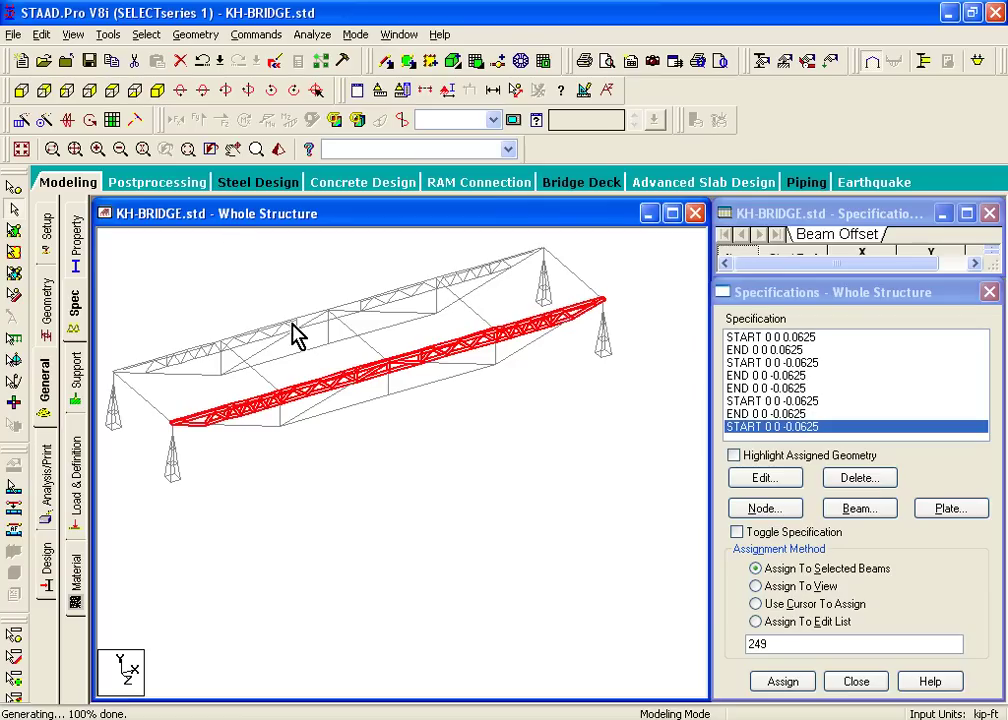
# - Clear the selection, bring the far end of the copied rear truss into view, and accept the auto save of the modified structure
pyautogui.click(169, 325)
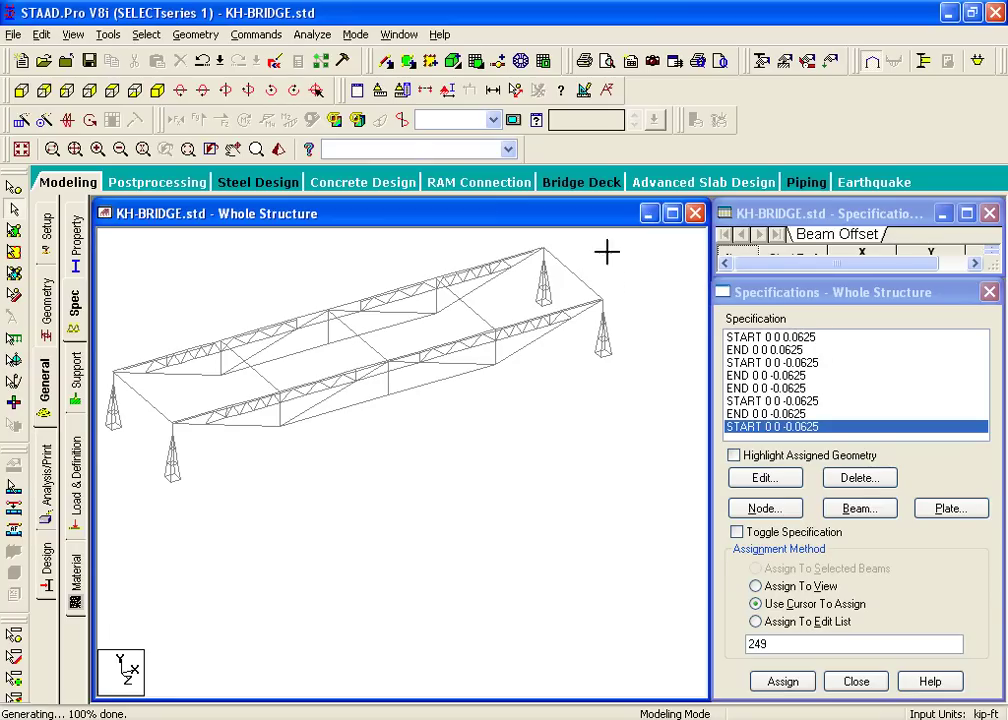
pyautogui.scroll(5, 605, 262)
pyautogui.scroll(-8, 475, 300)
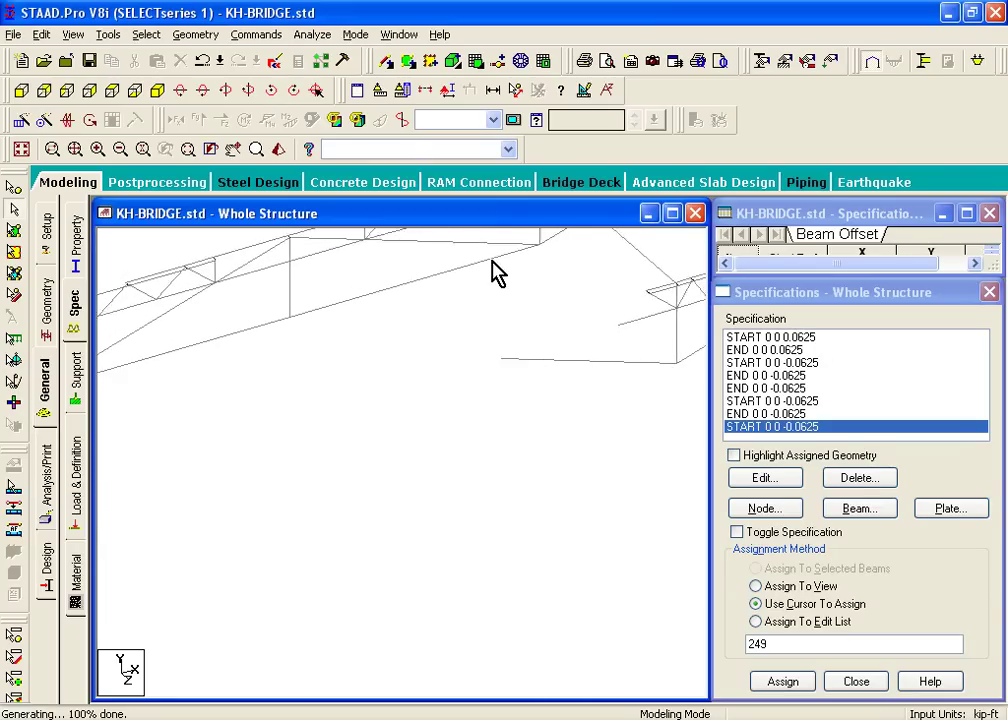
pyautogui.moveTo(486, 298); pyautogui.dragTo(285, 392, button='middle')
pyautogui.scroll(3, 398, 317)
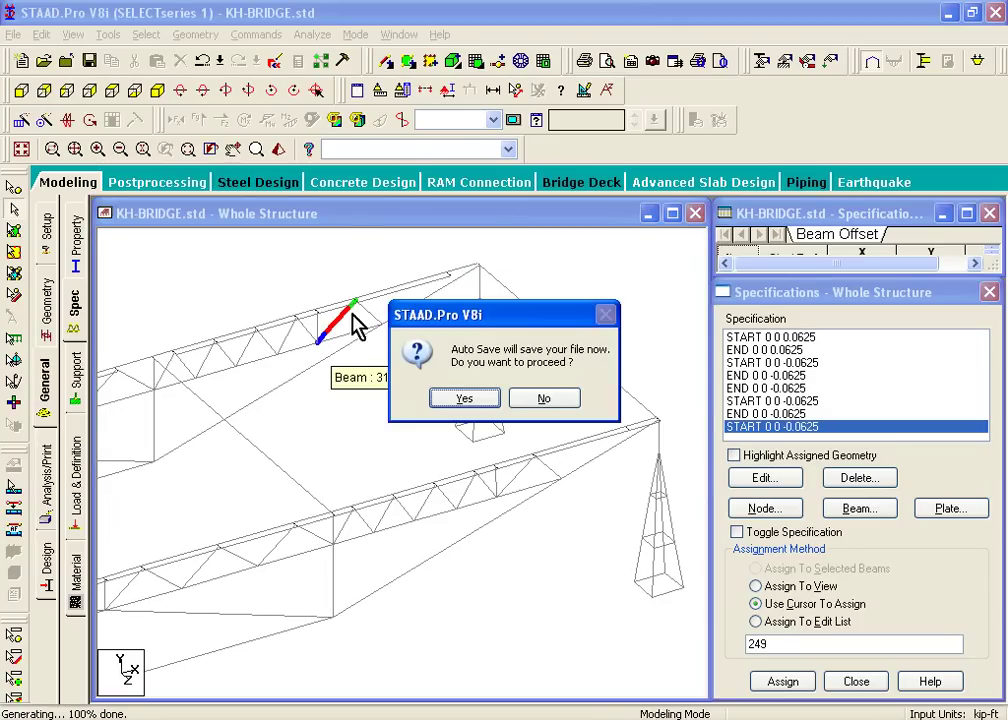
pyautogui.click(465, 400)
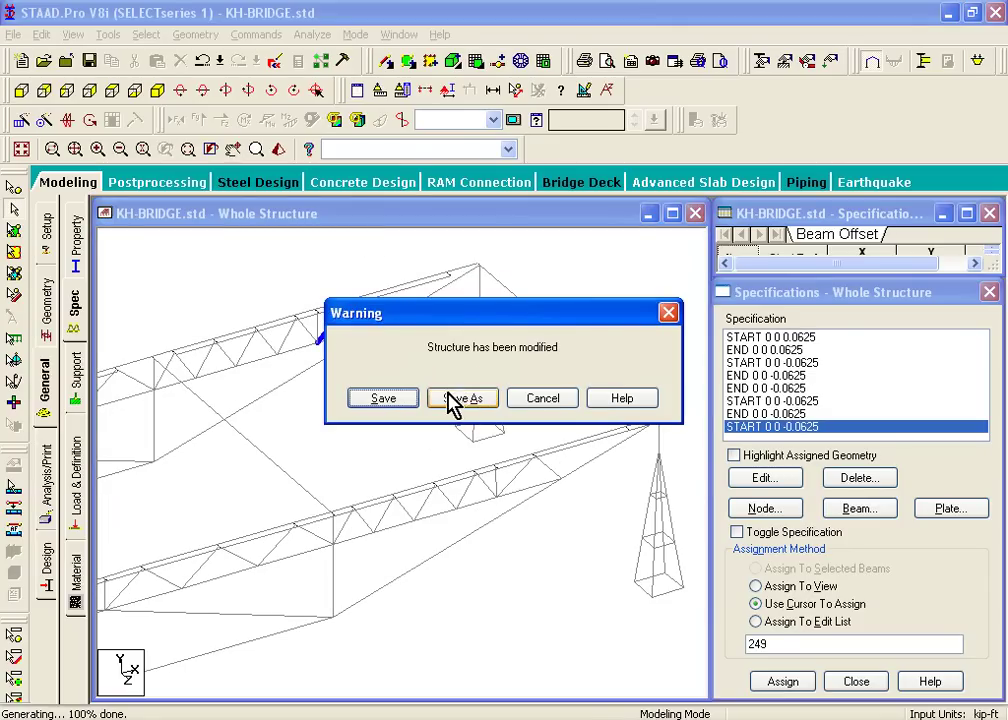
pyautogui.click(405, 399)
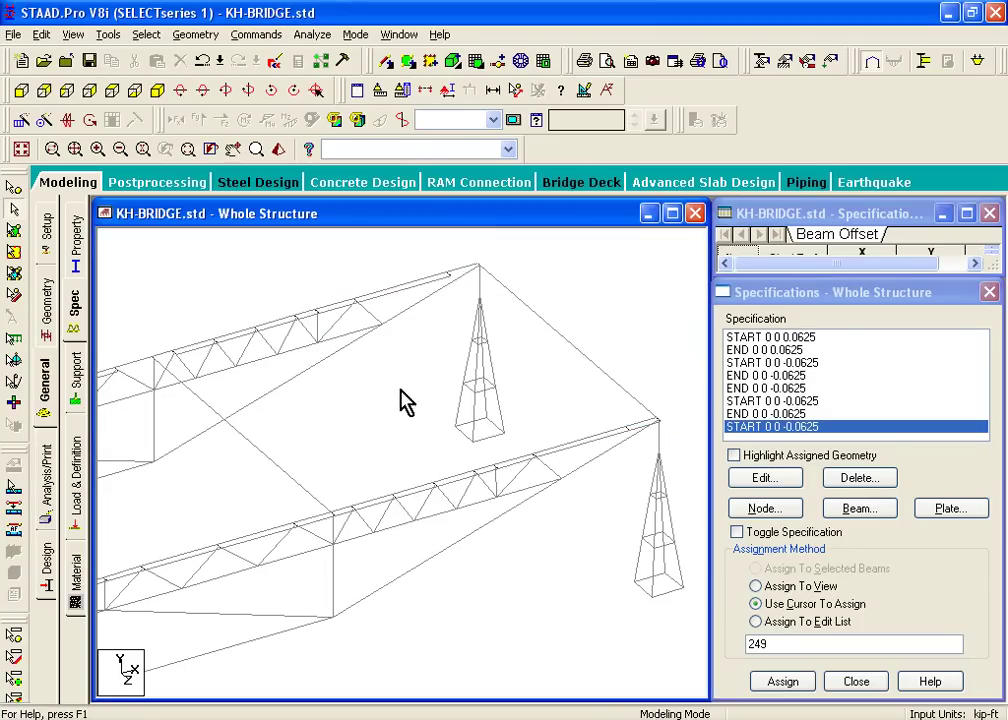
# - Add point-to-point beams on the rear truss's top chord at the far tower end and across the far intermediate post
pyautogui.click(195, 34)
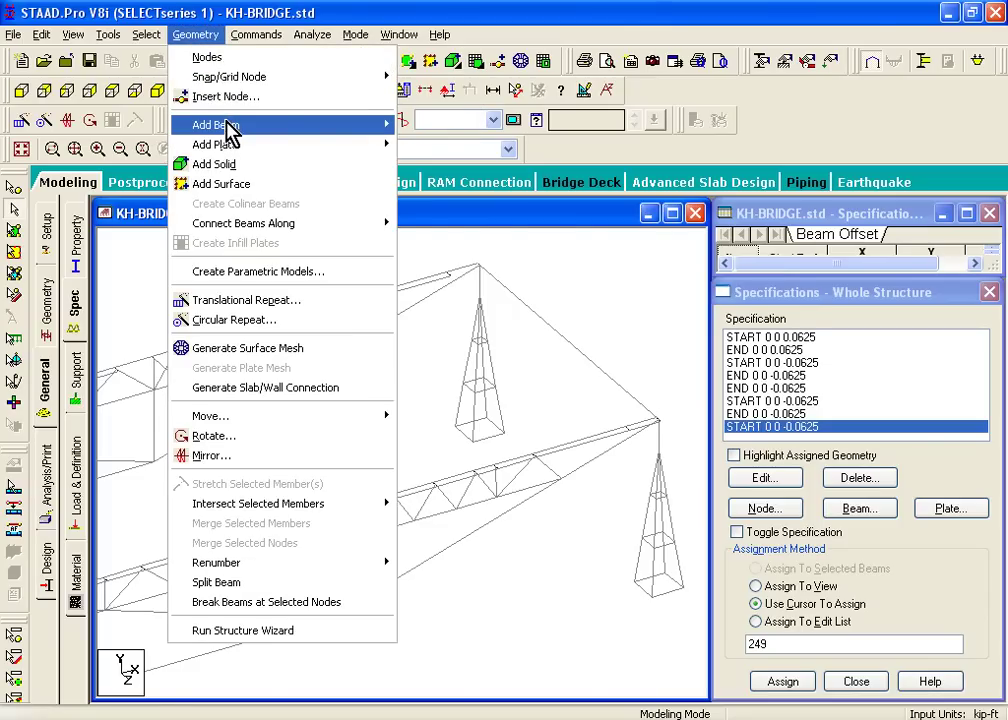
pyautogui.moveTo(232, 127)
pyautogui.click(443, 170)
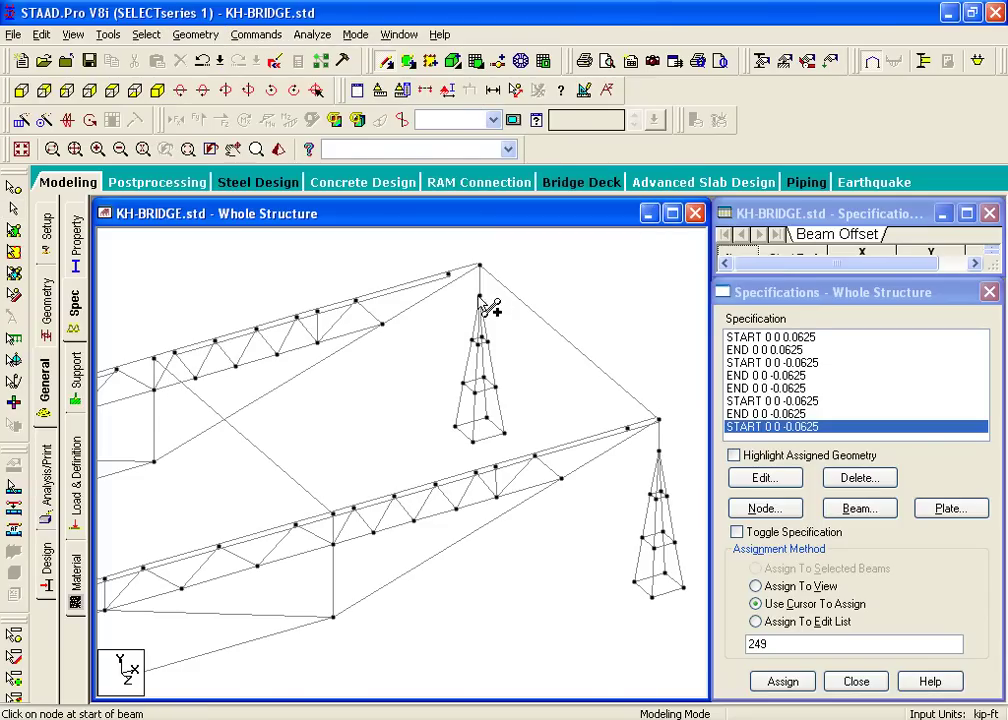
pyautogui.moveTo(452, 270); pyautogui.dragTo(480, 266)
pyautogui.moveTo(116, 371); pyautogui.dragTo(178, 355)
# - Add beams between the rear truss's top chord nodes around the middle post
pyautogui.moveTo(132, 384); pyautogui.dragTo(422, 356, button='middle')
pyautogui.moveTo(305, 404); pyautogui.dragTo(477, 392, button='middle')
pyautogui.moveTo(290, 405); pyautogui.dragTo(388, 379)
pyautogui.moveTo(193, 433); pyautogui.dragTo(290, 405)
pyautogui.moveTo(138, 437); pyautogui.dragTo(560, 291, button='middle')
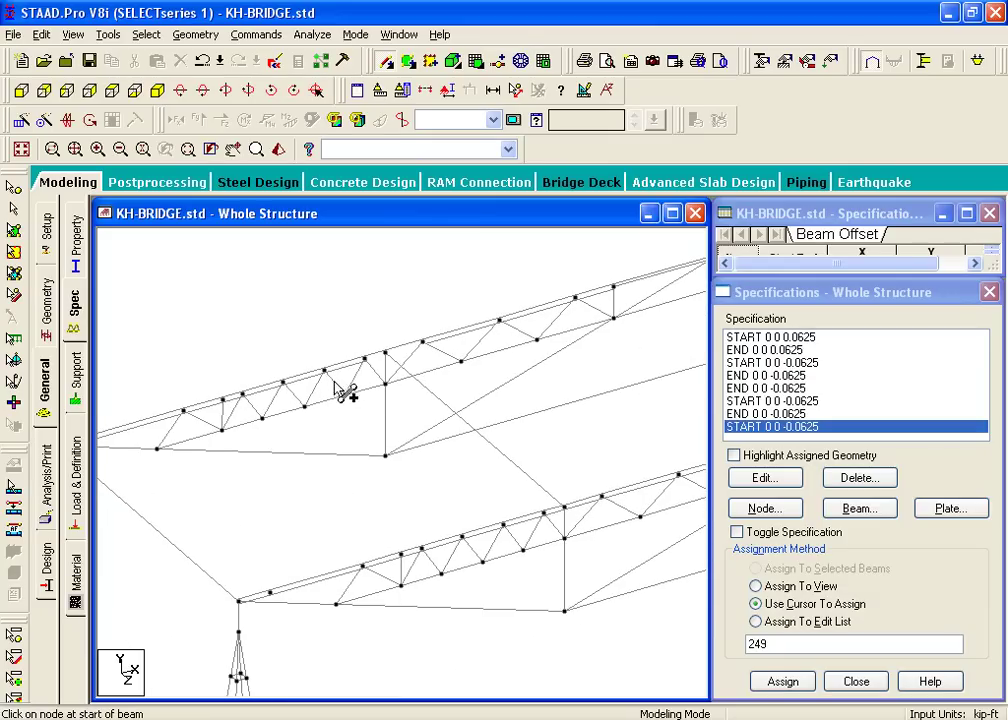
# - Add beams between the rear truss's top chord nodes near the near intermediate post and inspect the near tower end
pyautogui.moveTo(386, 352)
pyautogui.mouseDown()
pyautogui.moveTo(423, 342)
pyautogui.moveTo(367, 358)
pyautogui.moveTo(386, 352)
pyautogui.mouseUp()
pyautogui.moveTo(257, 425); pyautogui.dragTo(478, 376, button='middle')
pyautogui.moveTo(282, 390); pyautogui.dragTo(310, 381)
pyautogui.scroll(3, 284, 389)
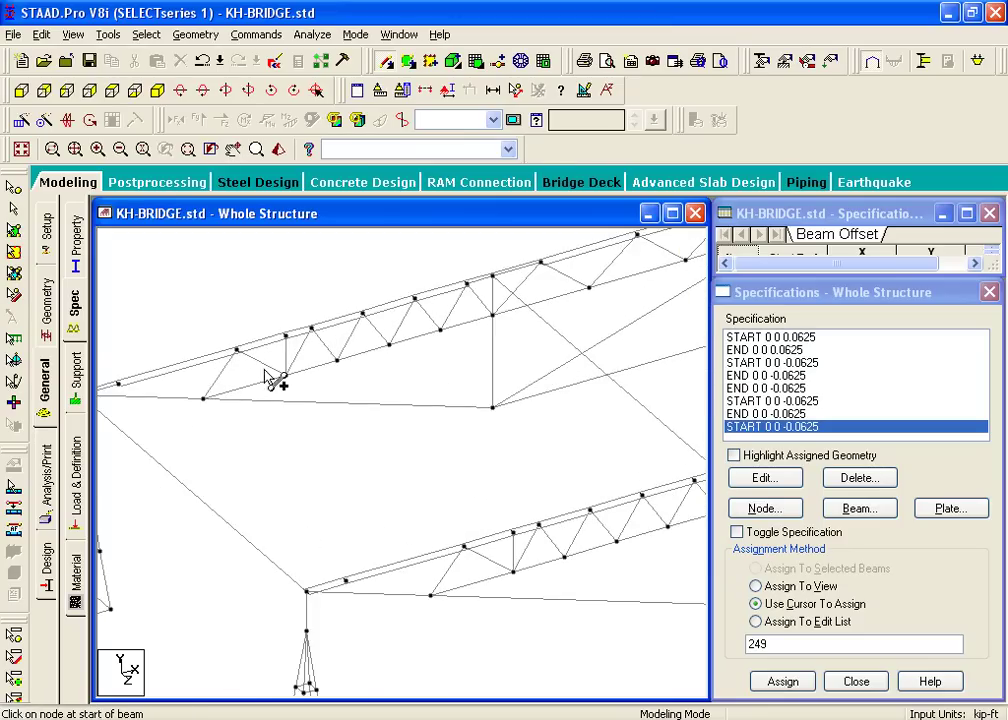
pyautogui.scroll(3, 287, 395)
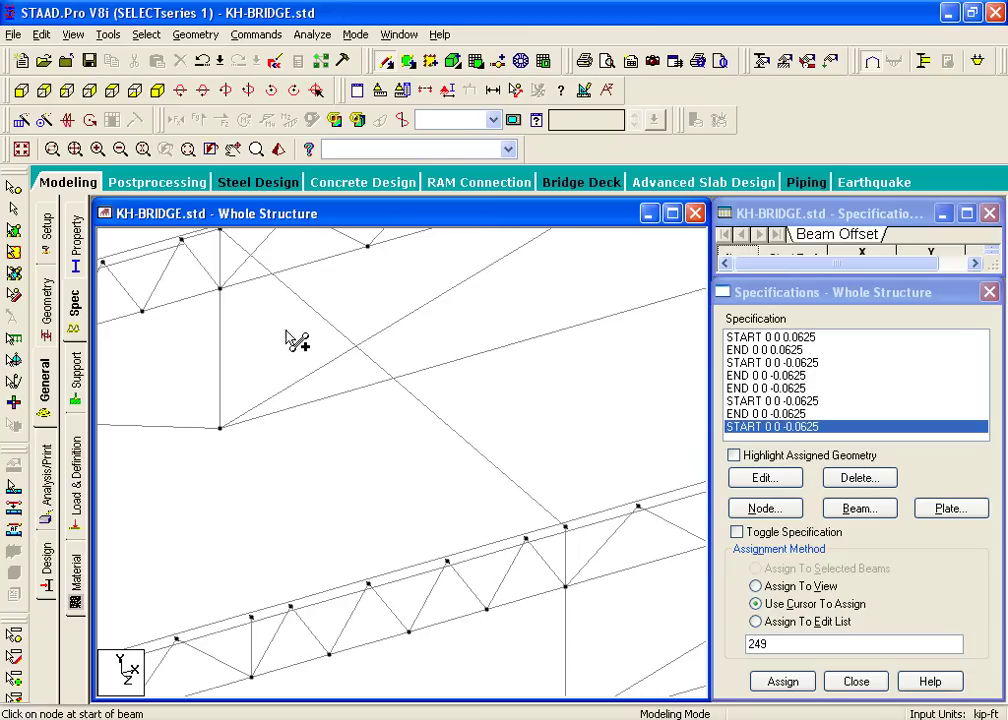
pyautogui.moveTo(272, 354); pyautogui.dragTo(668, 339, button='middle')
pyautogui.moveTo(138, 351); pyautogui.dragTo(353, 355, button='middle')
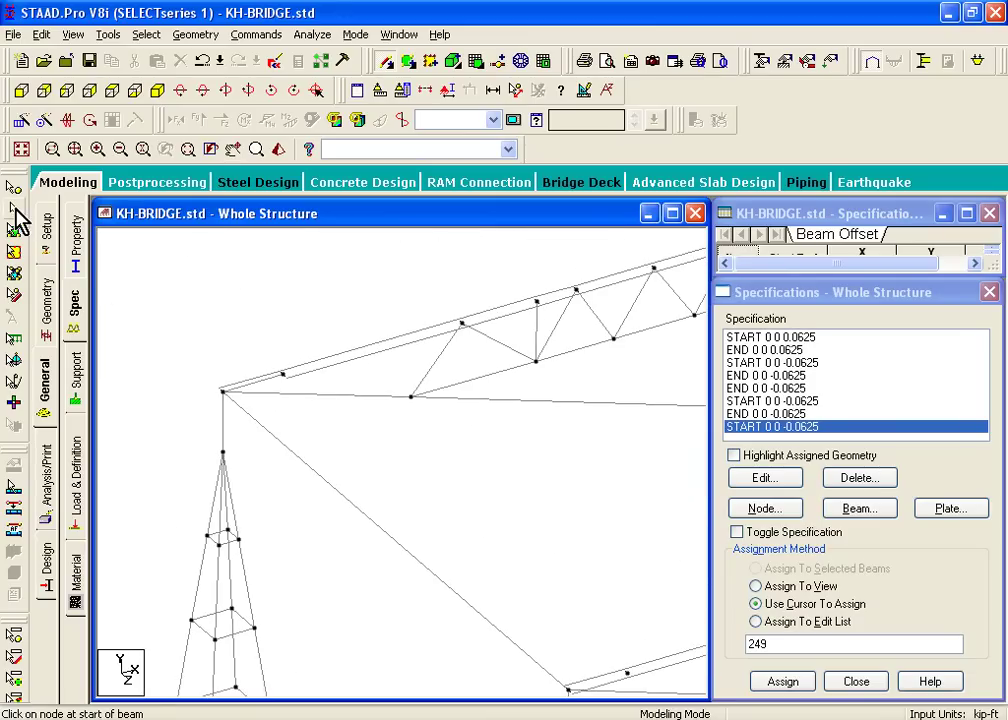
# - Leave beam creation and select individual top chord beams of the rear truss to check them from the near tower towards midspan
pyautogui.click(14, 210)
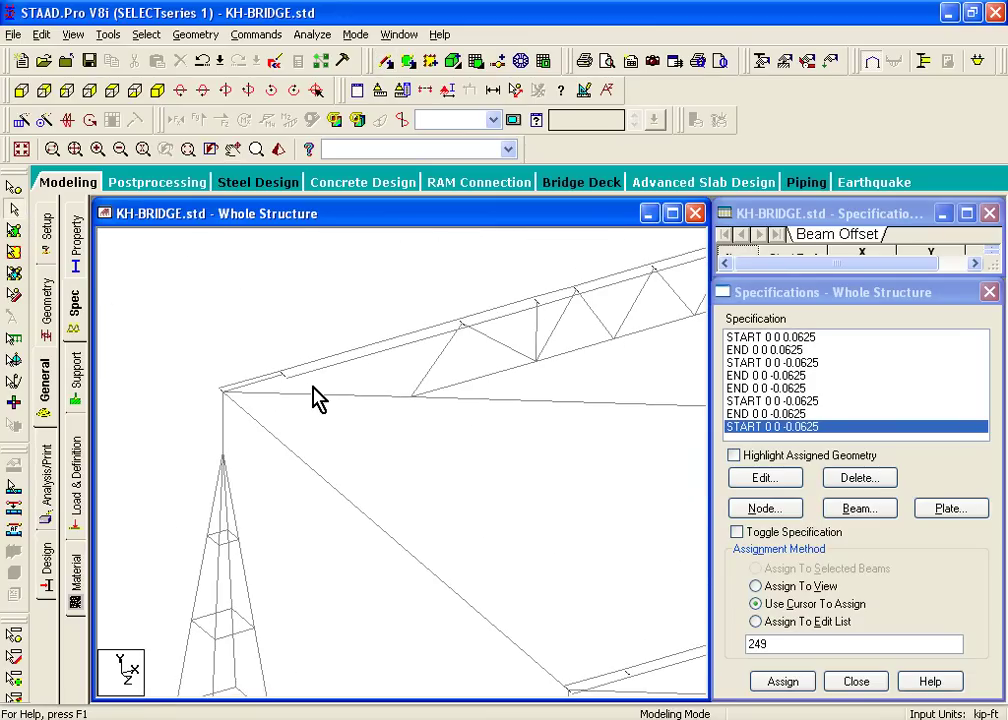
pyautogui.click(261, 386)
pyautogui.moveTo(563, 360); pyautogui.dragTo(324, 432, button='middle')
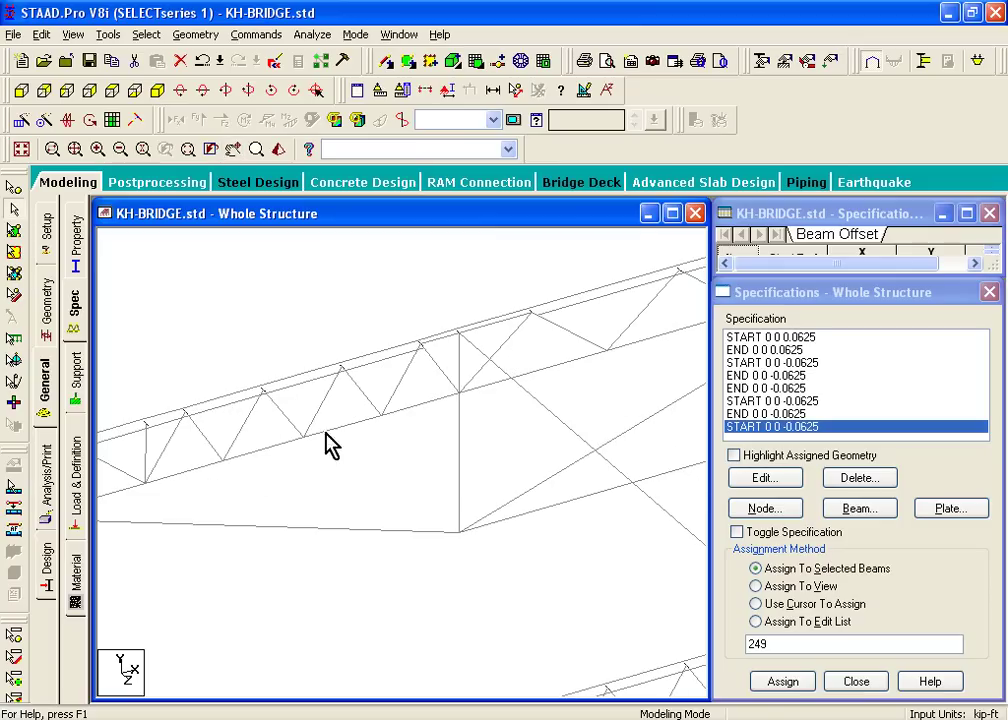
pyautogui.click(446, 335)
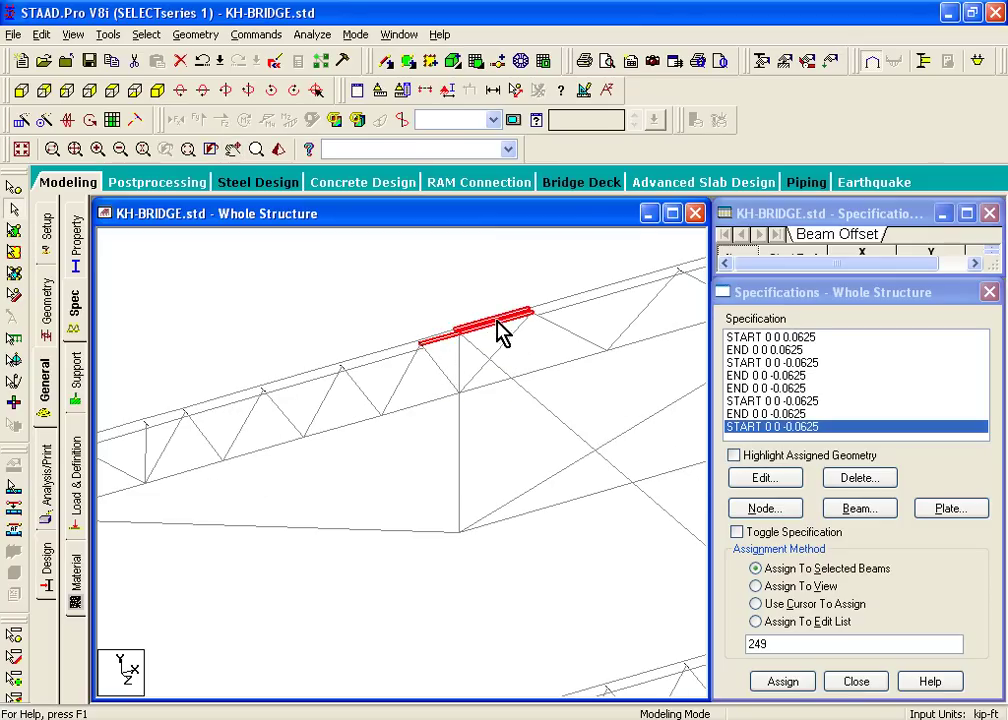
pyautogui.click(493, 318)
pyautogui.moveTo(578, 338); pyautogui.dragTo(320, 515, button='middle')
pyautogui.moveTo(411, 468); pyautogui.dragTo(212, 472, button='middle')
pyautogui.click(376, 410)
pyautogui.moveTo(376, 412); pyautogui.dragTo(75, 525, button='middle')
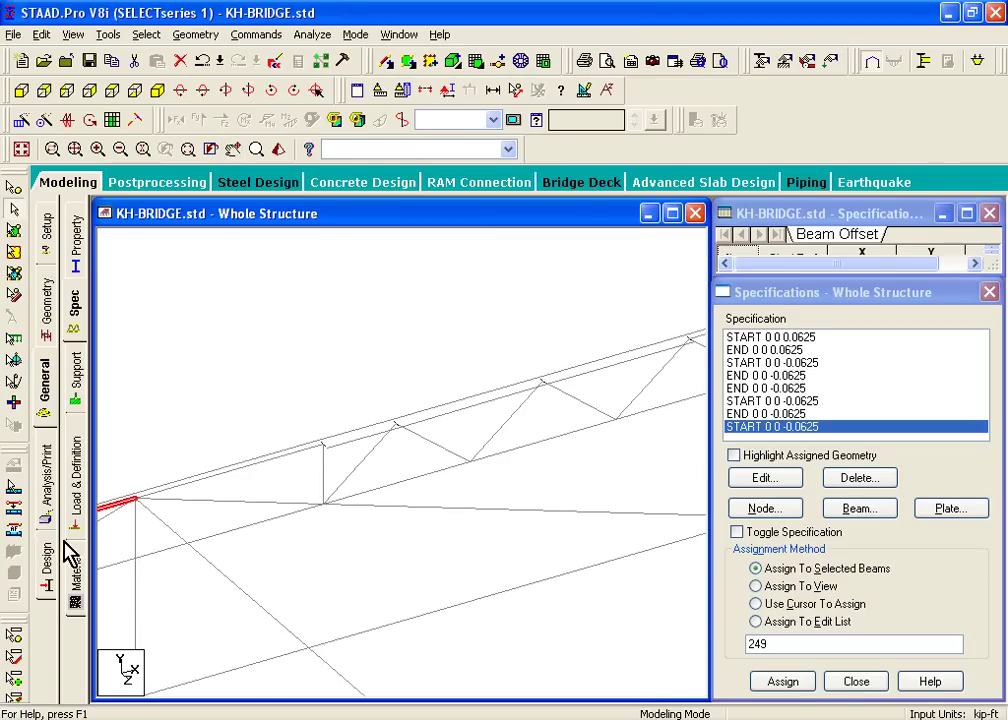
# - Check the remaining top chord beams of the rear truss from midspan to the far tower by selecting individual members
pyautogui.click(294, 458)
pyautogui.moveTo(381, 463); pyautogui.dragTo(45, 652, button='middle')
pyautogui.moveTo(362, 540); pyautogui.dragTo(12, 562, button='middle')
pyautogui.moveTo(138, 540); pyautogui.dragTo(35, 582, button='middle')
pyautogui.moveTo(165, 590); pyautogui.dragTo(314, 521, button='middle')
pyautogui.moveTo(228, 538); pyautogui.dragTo(526, 492, button='middle')
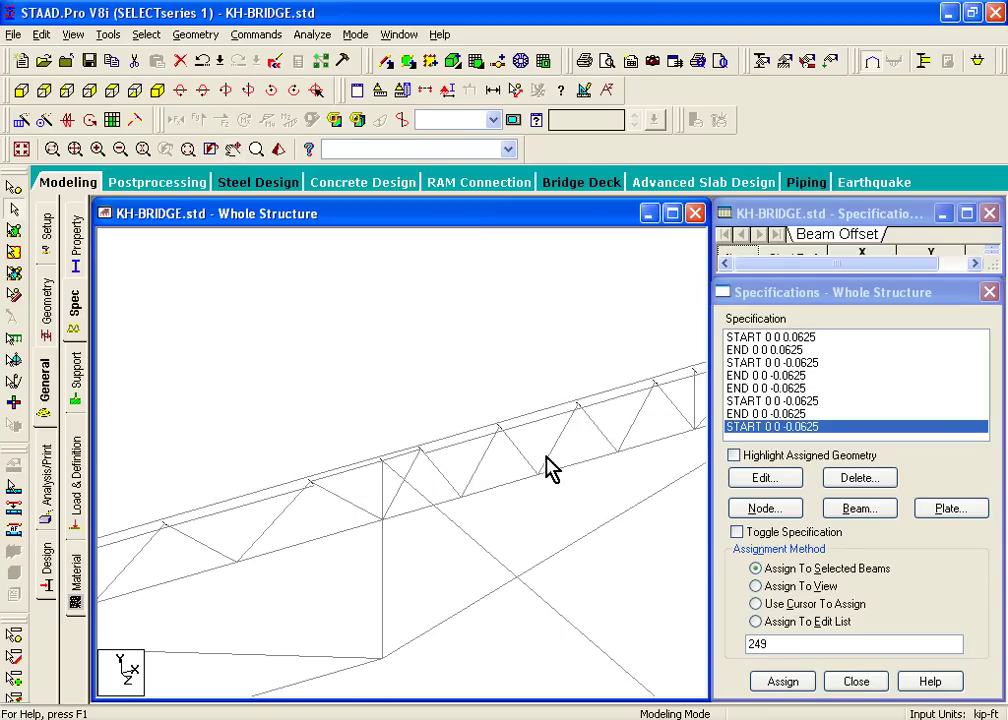
pyautogui.click(360, 472)
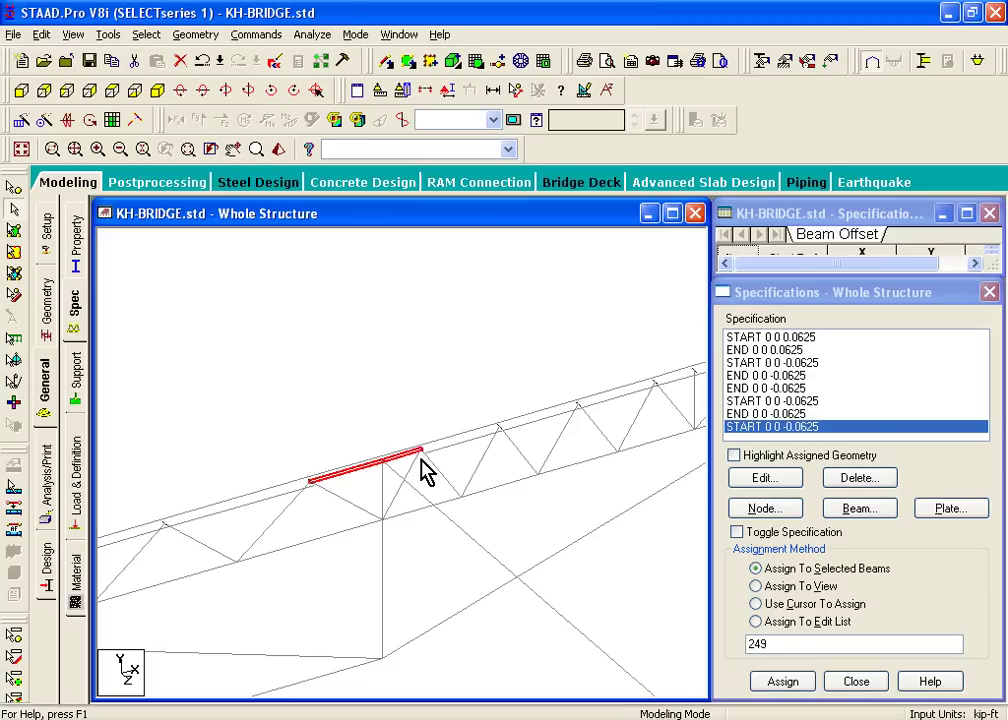
pyautogui.moveTo(457, 472); pyautogui.dragTo(283, 555, button='middle')
pyautogui.moveTo(505, 493); pyautogui.dragTo(340, 520, button='middle')
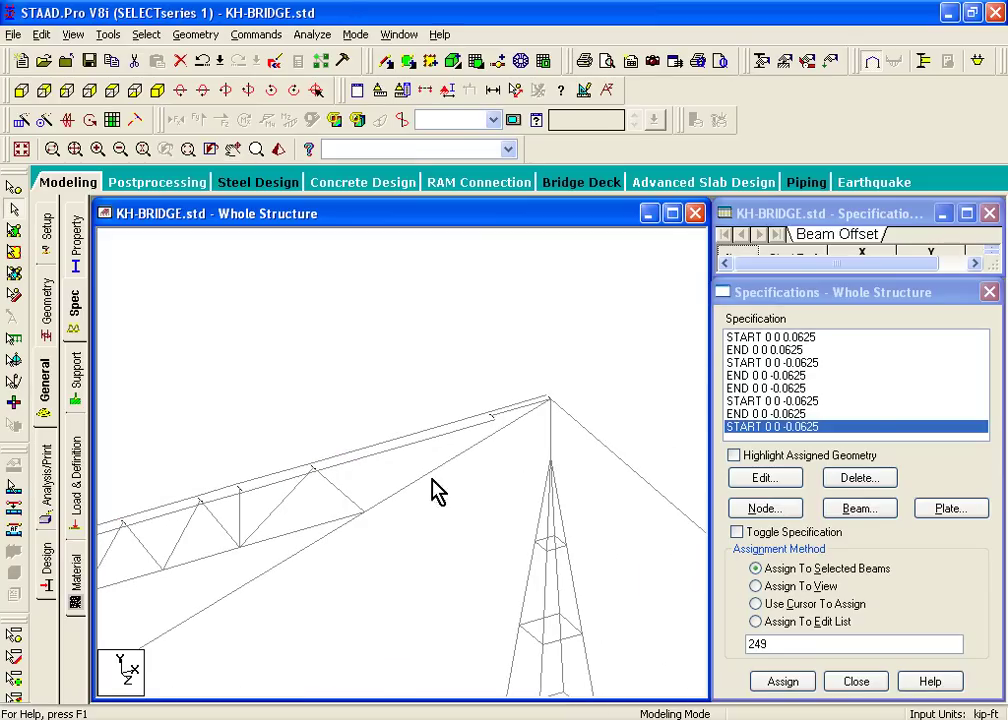
# - Add the rear truss's top chord beam at the far tower to the selection and assign beam offsets START 0 0 0.0625 and END 0 0 0.0625
pyautogui.click(507, 415)
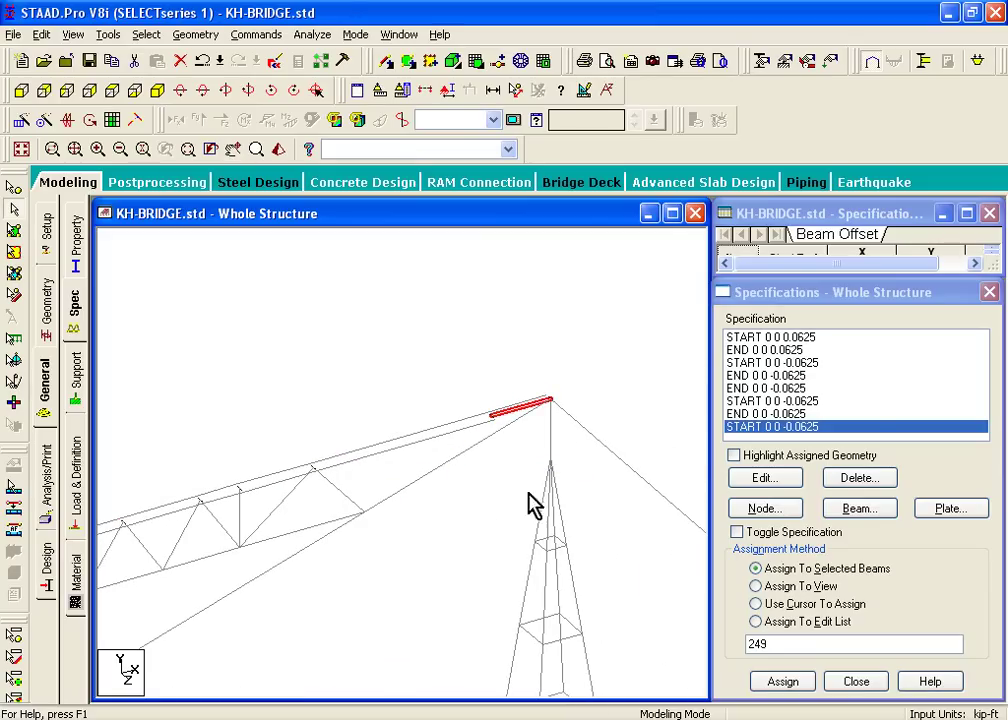
pyautogui.click(833, 340)
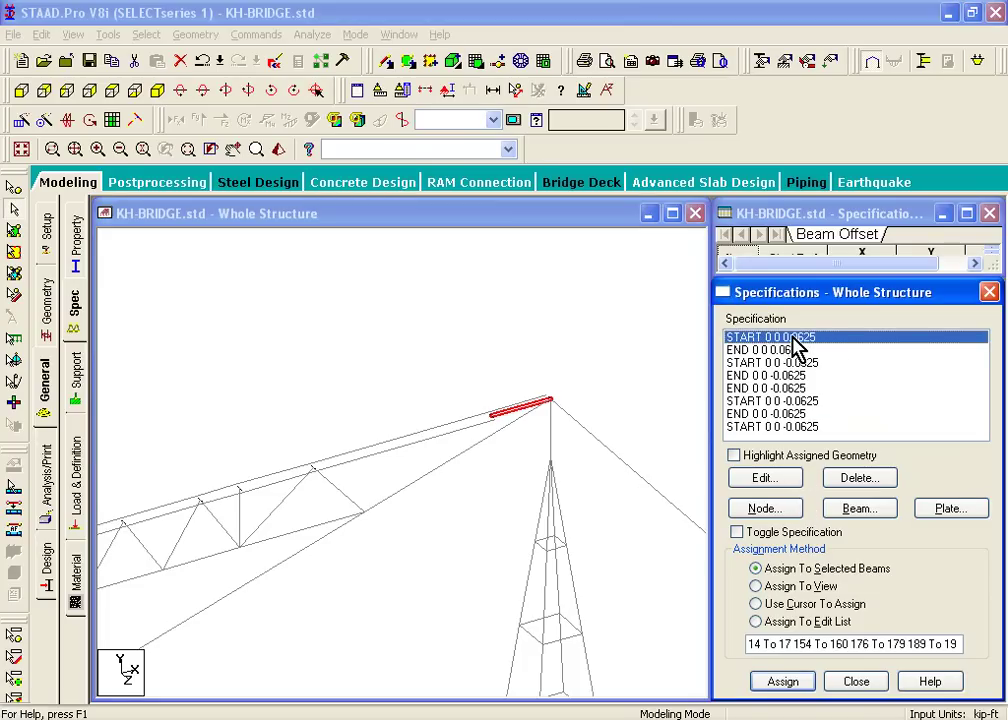
pyautogui.click(783, 681)
pyautogui.click(768, 528)
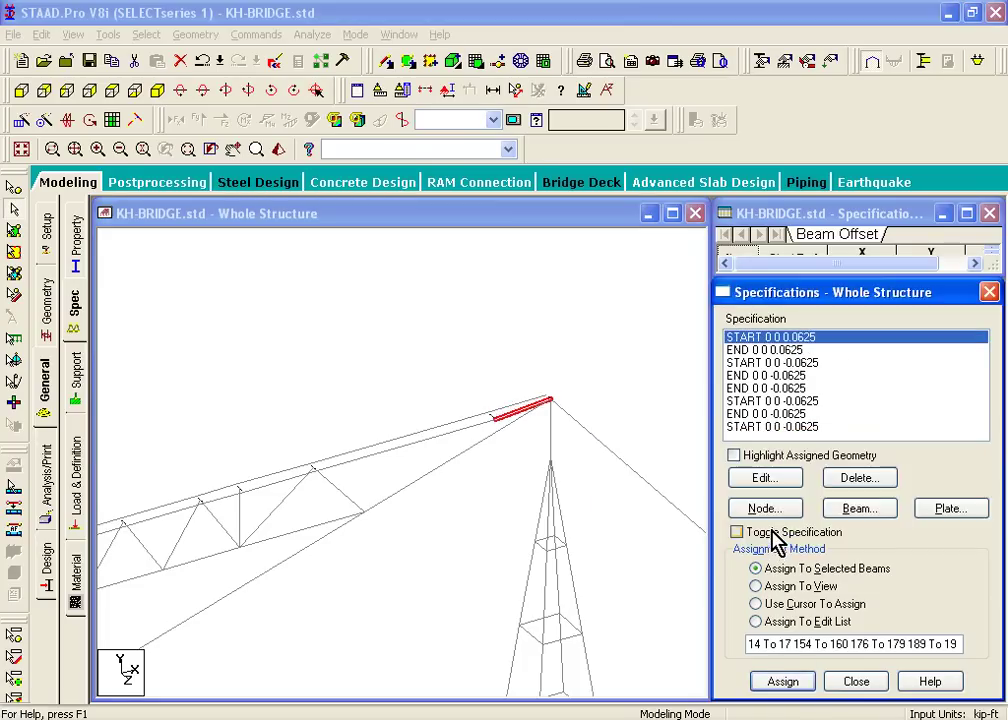
pyautogui.click(765, 352)
pyautogui.click(785, 683)
pyautogui.click(768, 529)
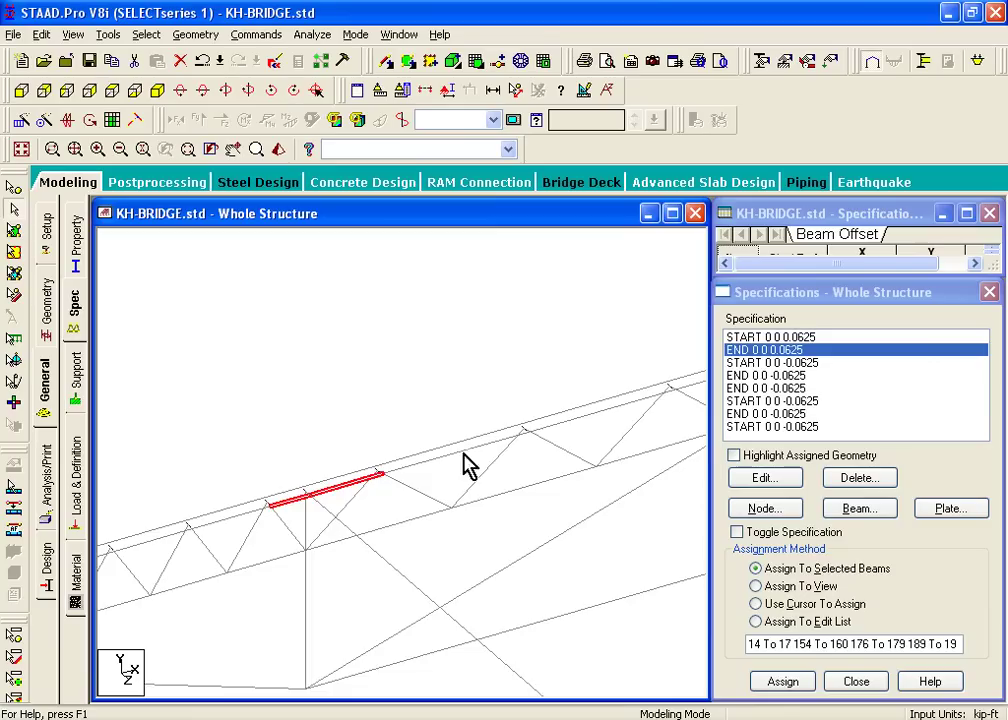
# - Inspect the offset top chord beams towards the near tower, restore the whole-structure view and clear the beam selection
pyautogui.moveTo(464, 455); pyautogui.dragTo(716, 367, button='middle')
pyautogui.moveTo(613, 410); pyautogui.dragTo(424, 412, button='middle')
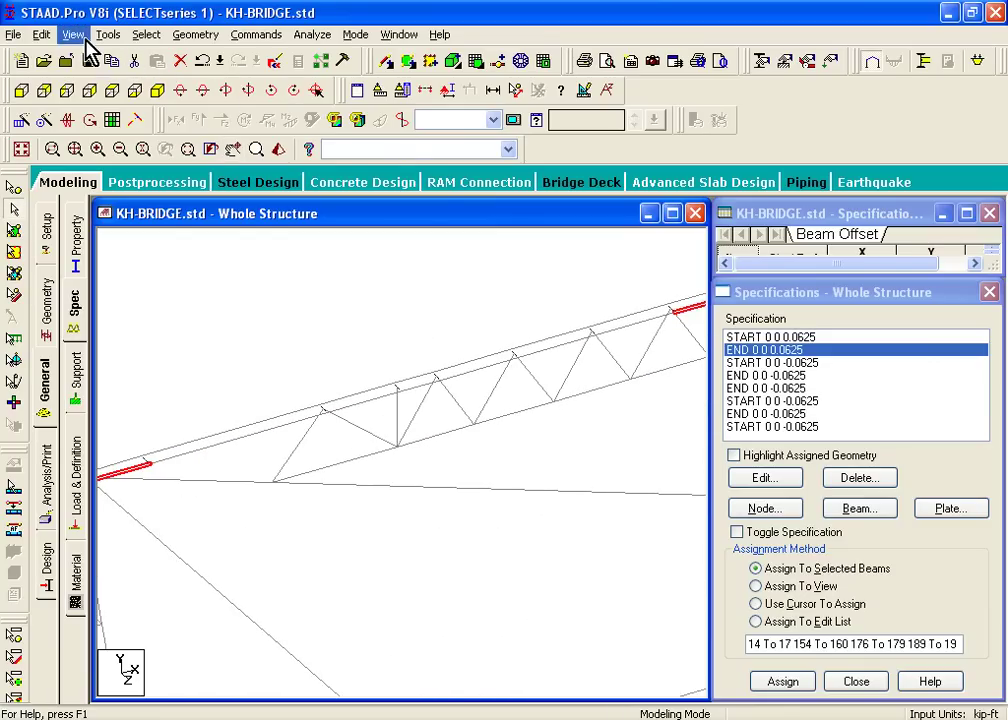
pyautogui.click(73, 34)
pyautogui.click(117, 164)
pyautogui.click(349, 344)
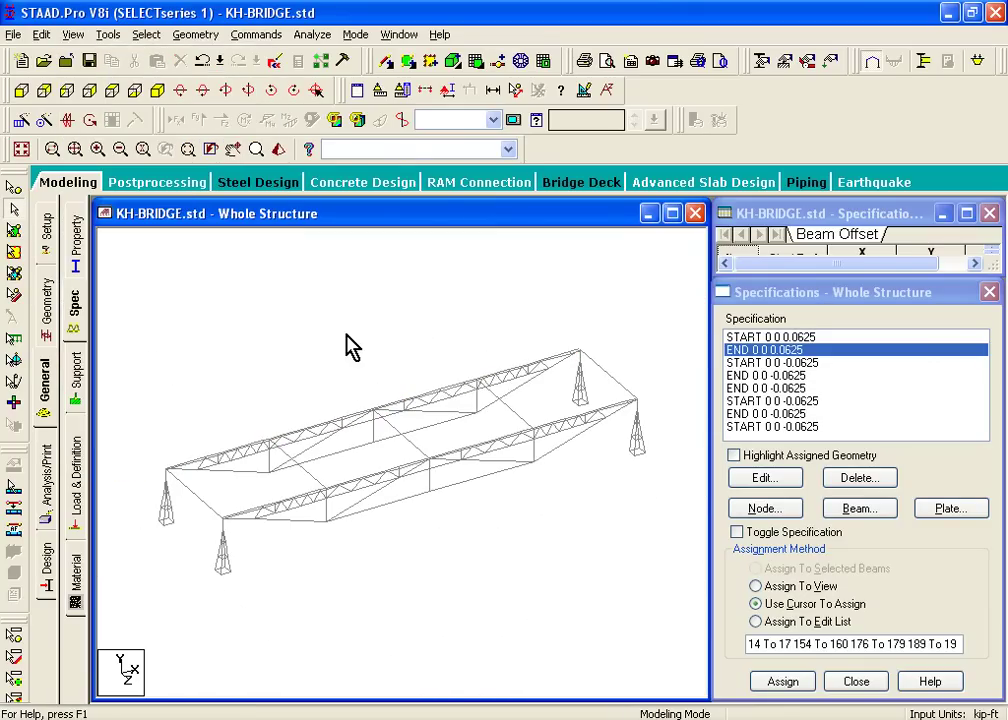